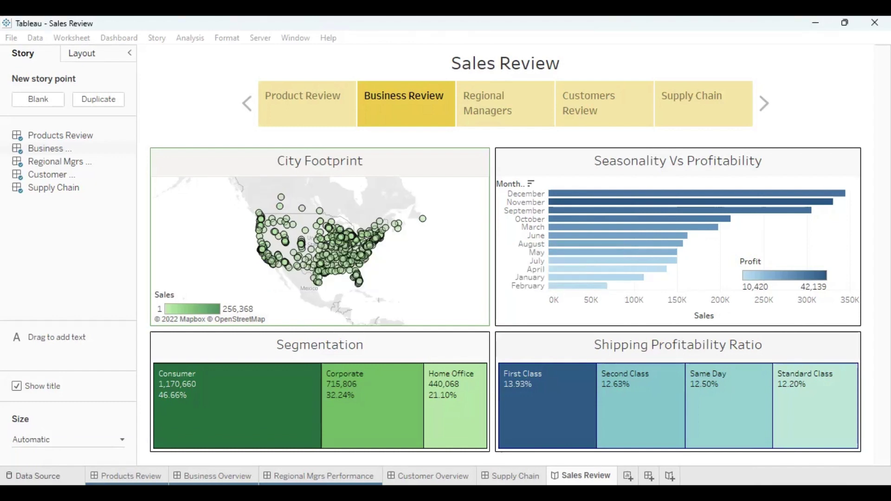
- Review the Orders and People tables in the Sample - Superstore data source, widening the data preview grid
click(33, 476)
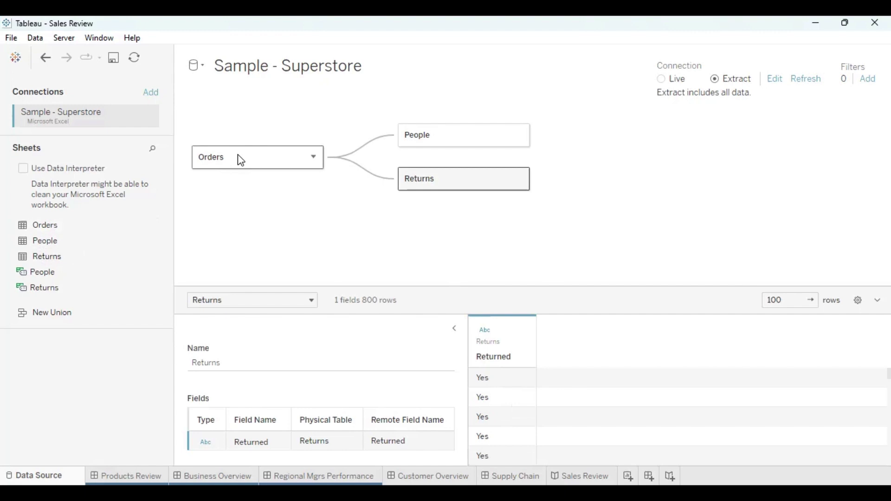
click(226, 163)
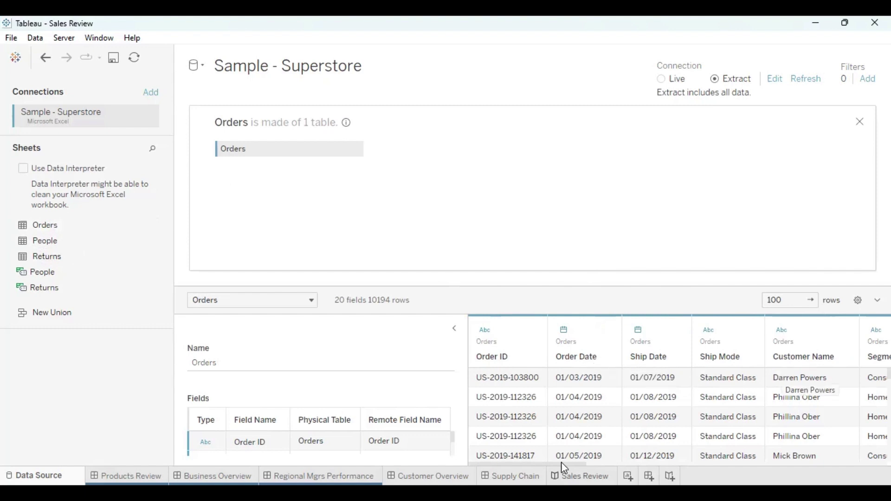
drag(467, 411, 314, 424)
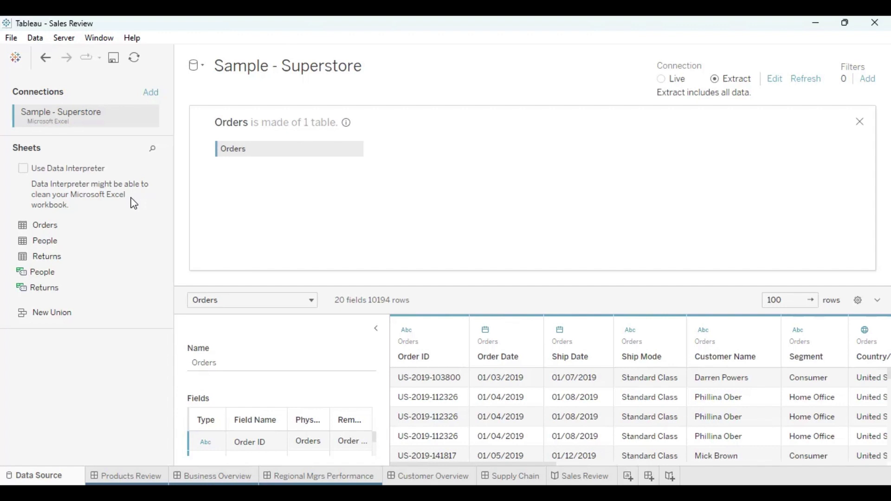
click(356, 149)
click(300, 187)
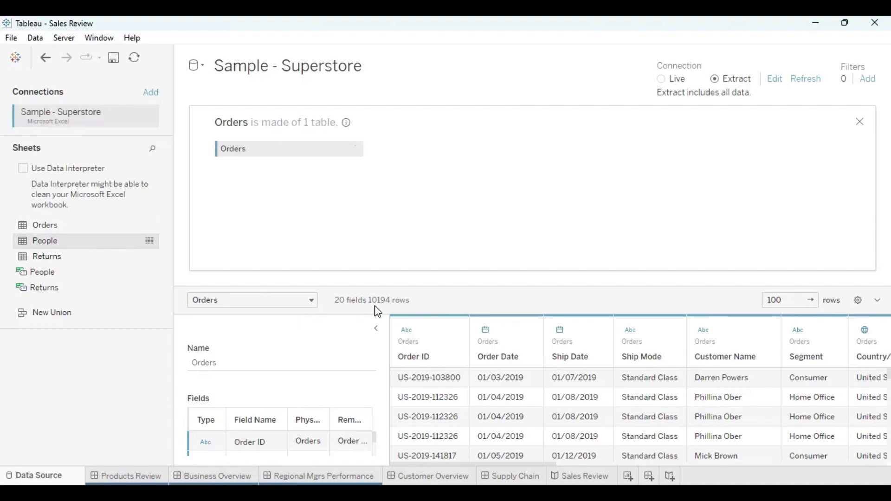
click(313, 302)
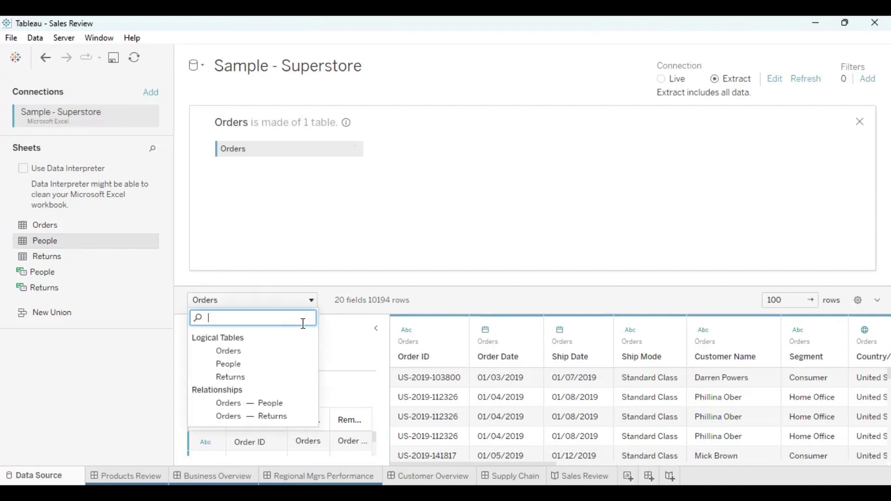
click(232, 364)
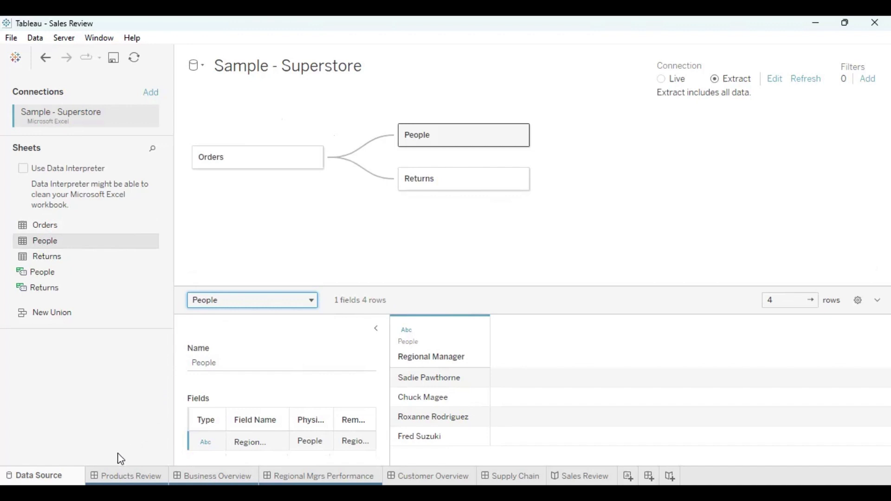
- Open the Products Review dashboard and show its dashboard title
click(127, 475)
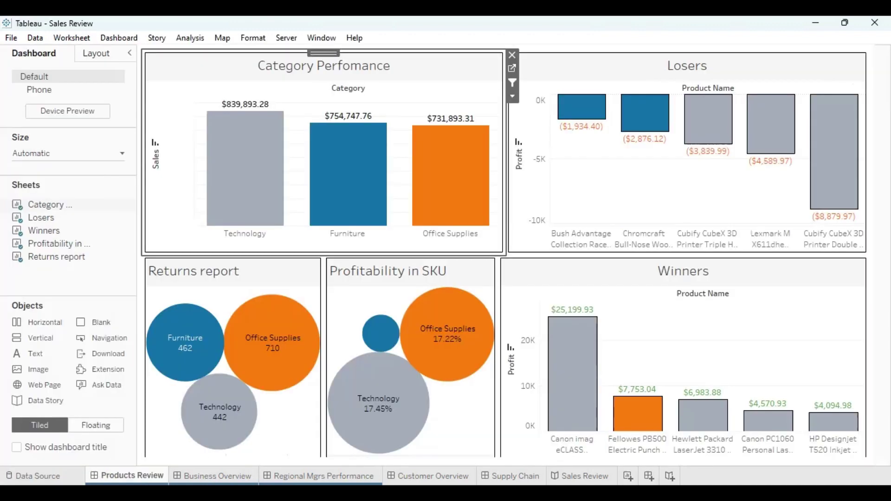
mouse_move(542, 416)
mouse_move(402, 402)
mouse_move(580, 476)
right_click(120, 480)
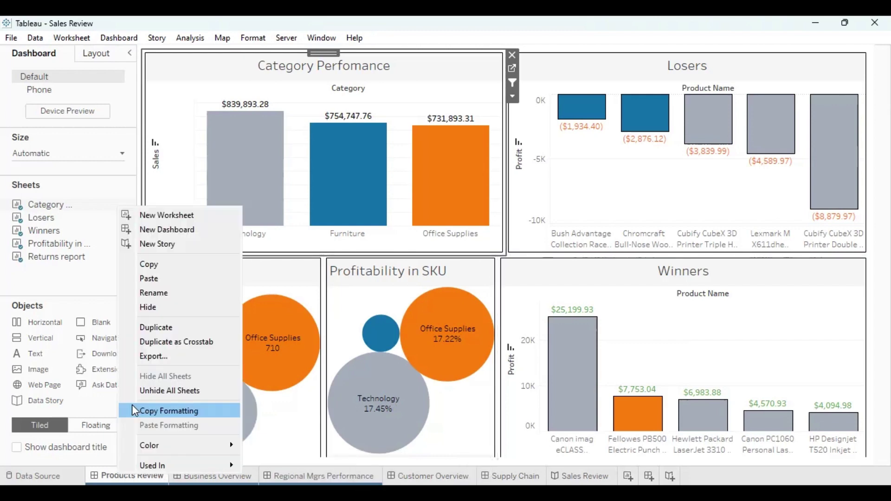
click(52, 415)
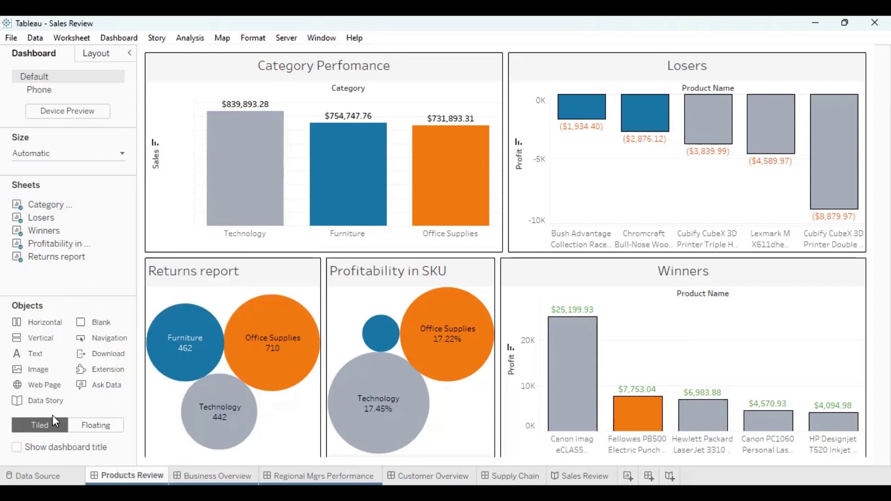
click(16, 447)
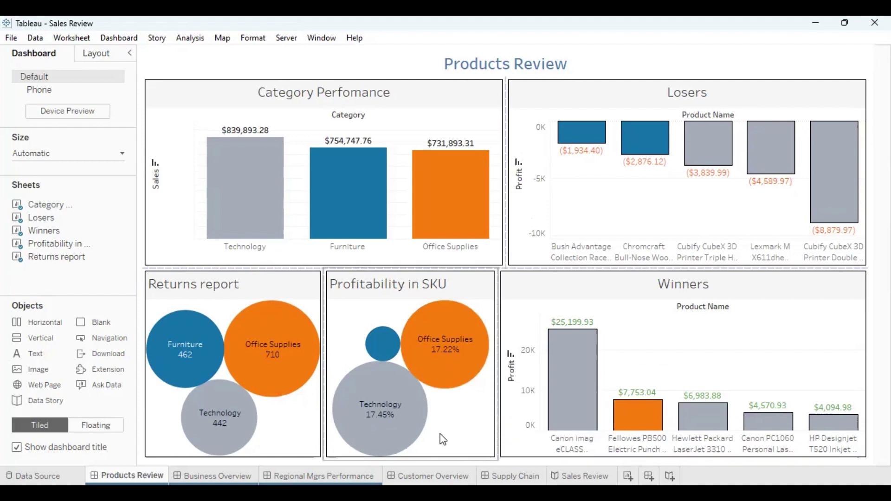
- Examine the returns, category sales, profitability and Losers charts on the Products Review dashboard
mouse_move(448, 387)
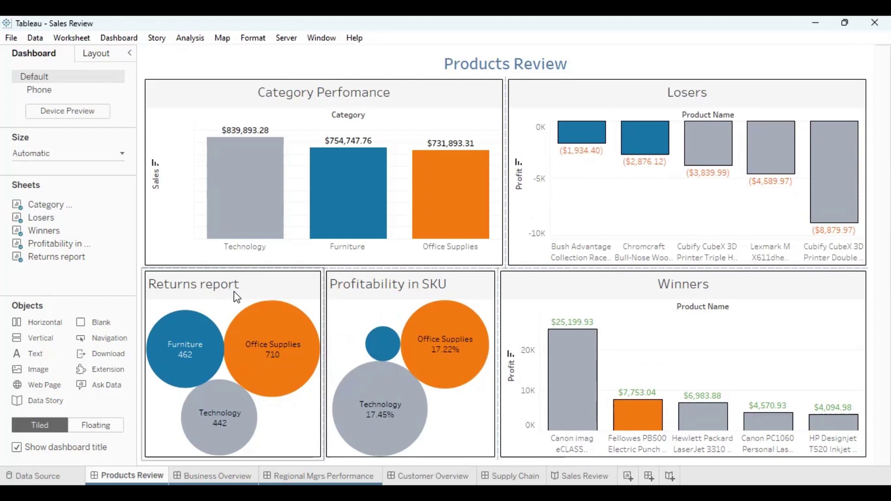
mouse_move(222, 298)
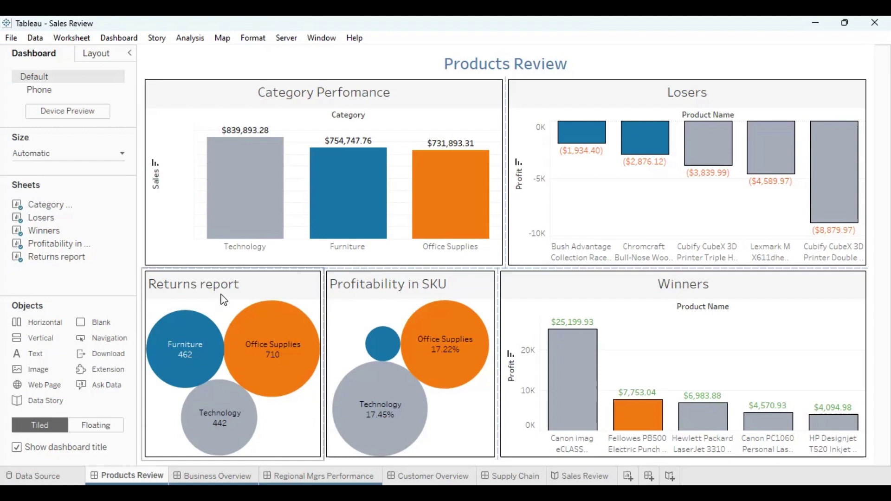
mouse_move(253, 309)
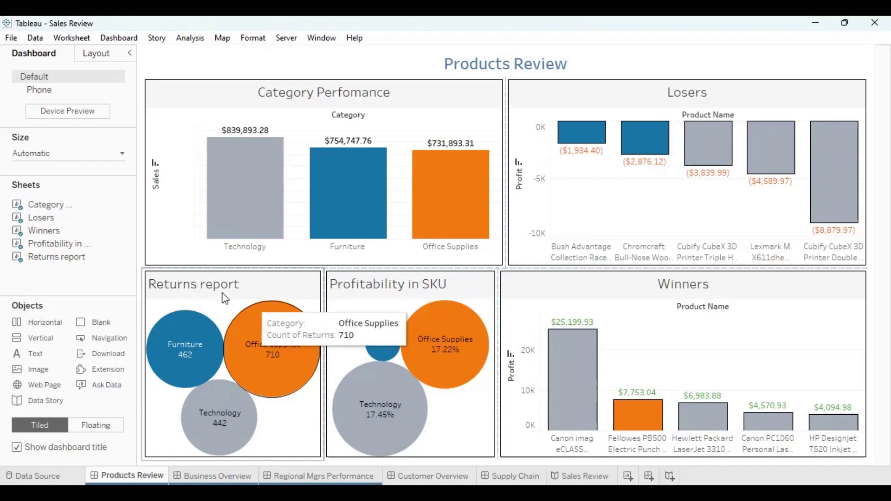
mouse_move(234, 236)
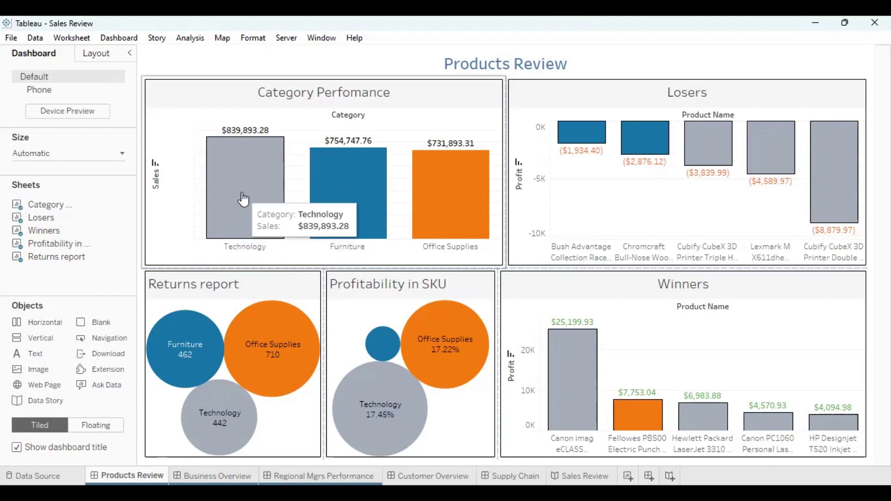
mouse_move(442, 200)
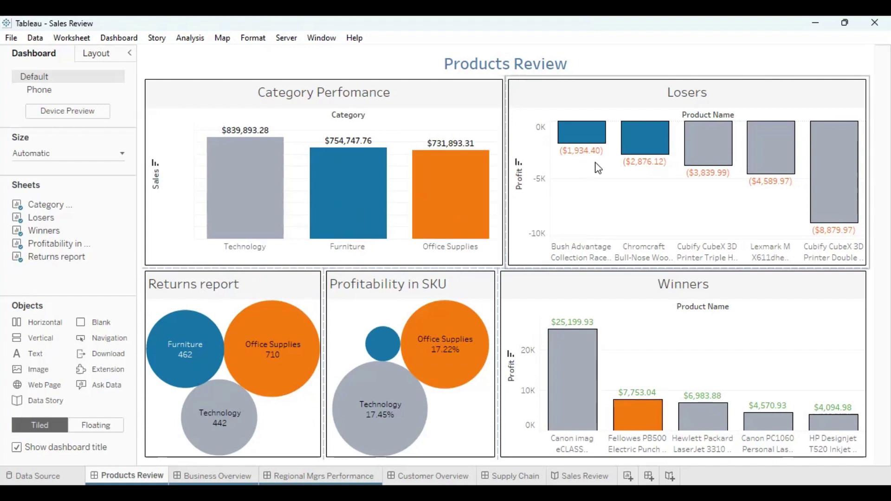
mouse_move(623, 194)
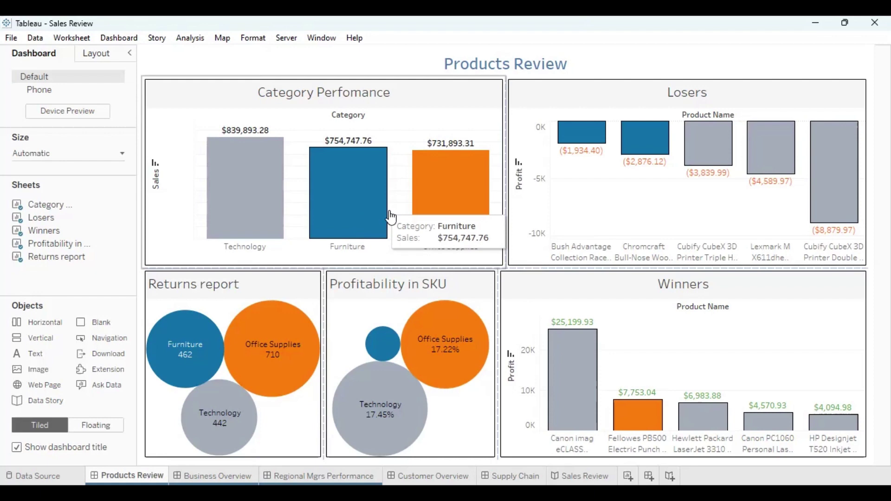
mouse_move(355, 229)
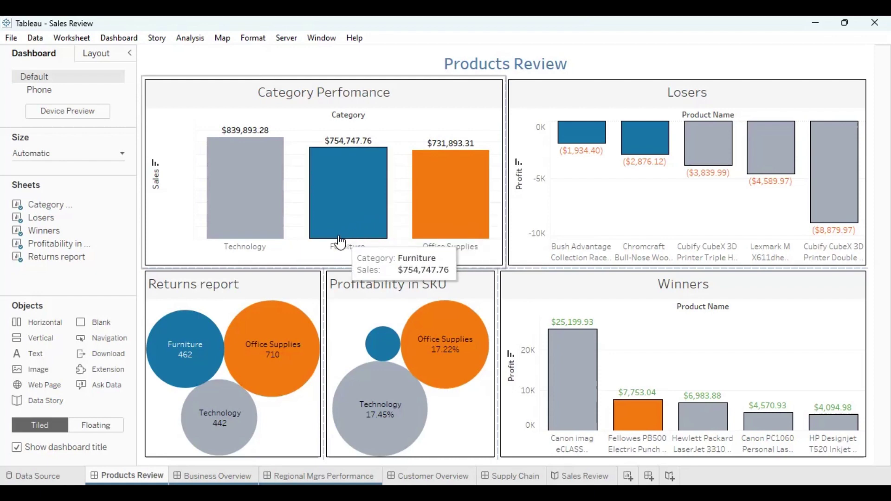
- Filter the Products Review dashboard to Office Supplies and inspect its winners and returns
click(441, 207)
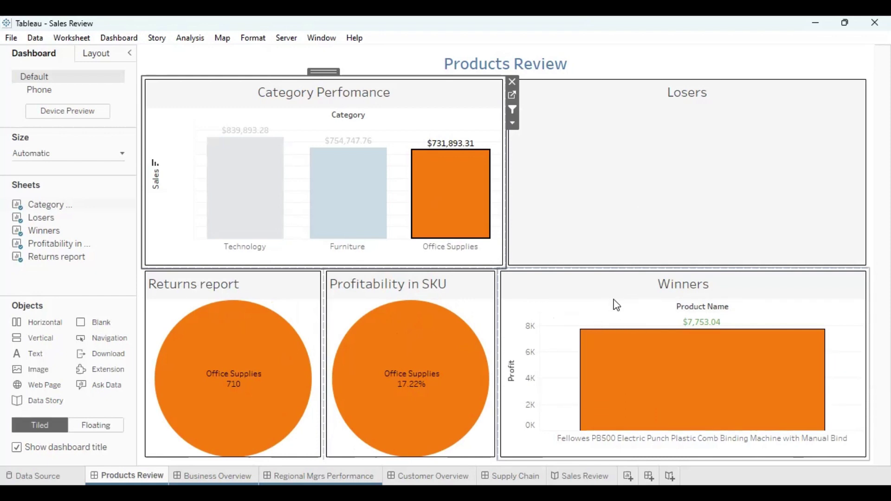
mouse_move(680, 372)
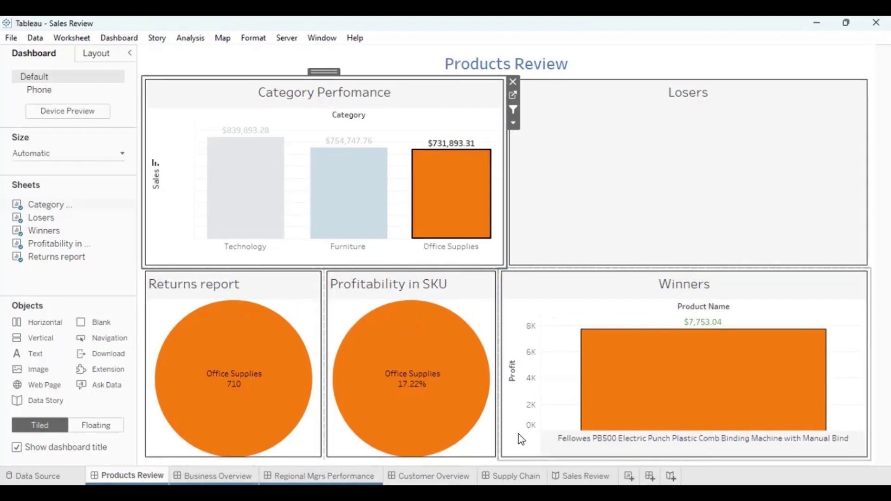
mouse_move(199, 408)
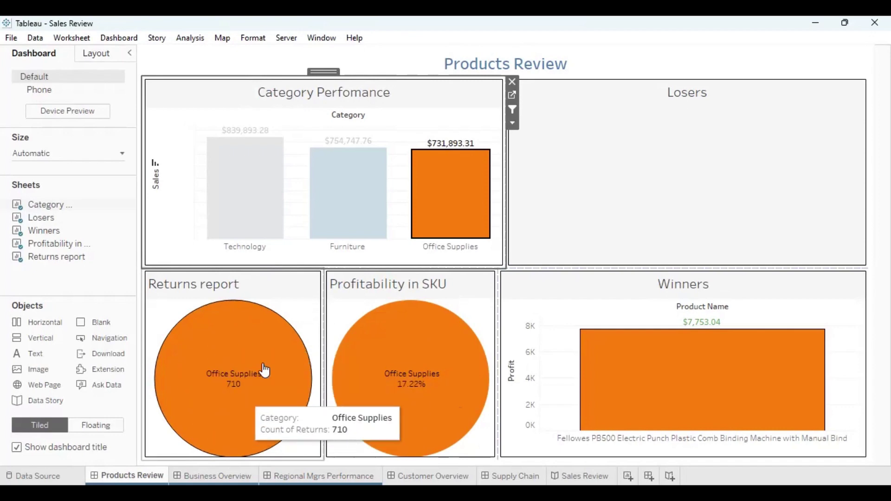
- Filter the Products Review dashboard to Furniture and inspect its profit ratio, returns and losing products
click(355, 197)
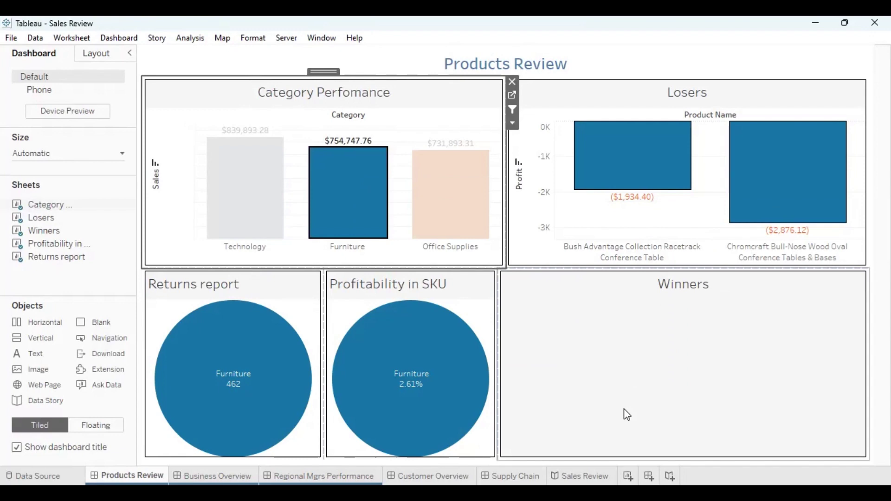
mouse_move(417, 422)
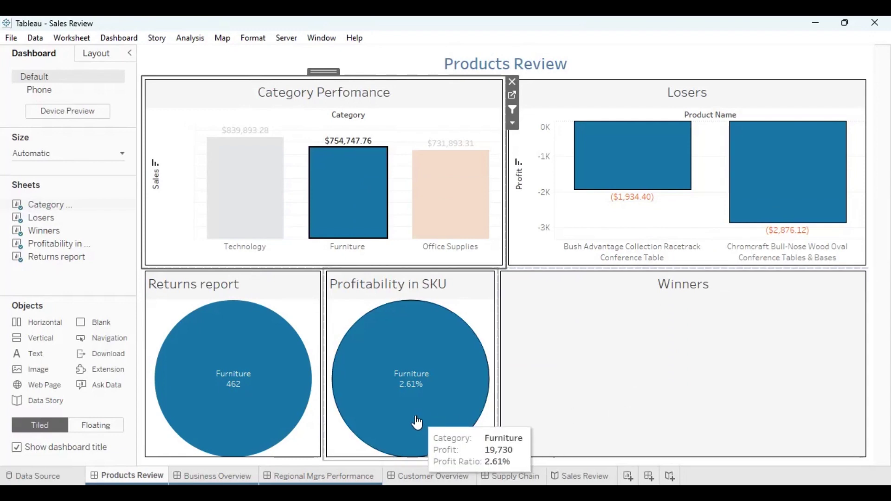
mouse_move(257, 412)
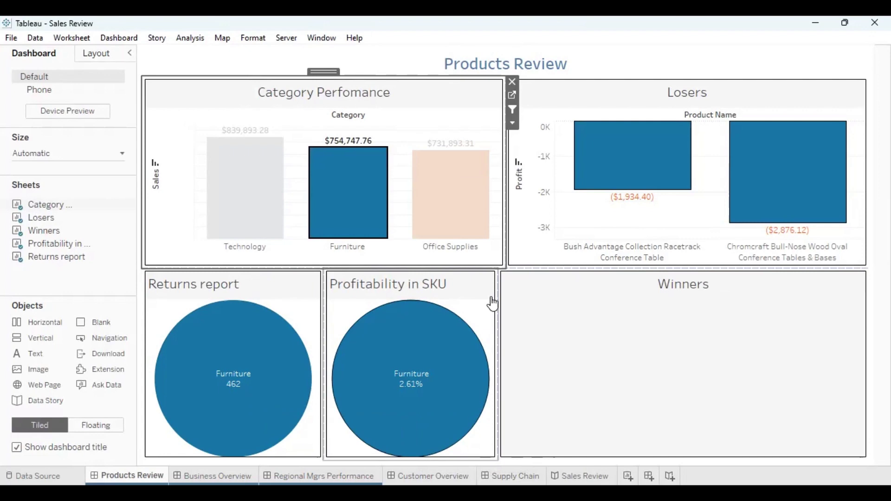
mouse_move(824, 209)
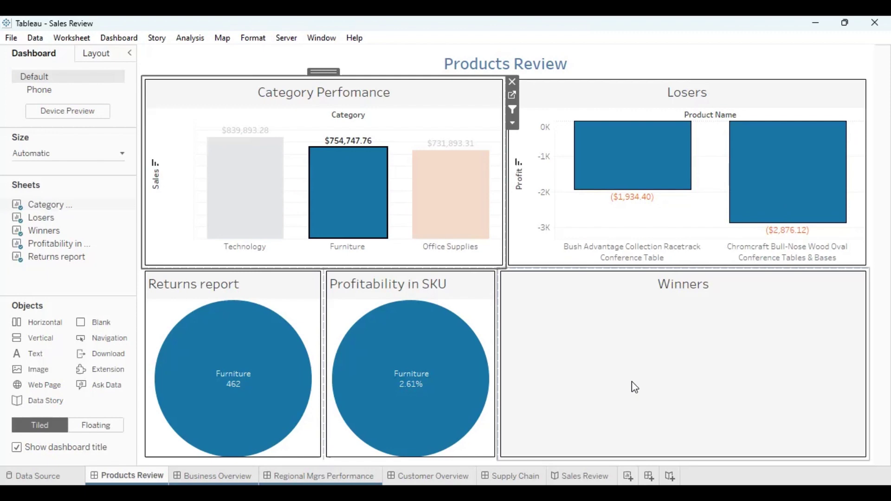
- Filter the Products Review dashboard to Technology, then clear the category selection to restore all categories
click(248, 215)
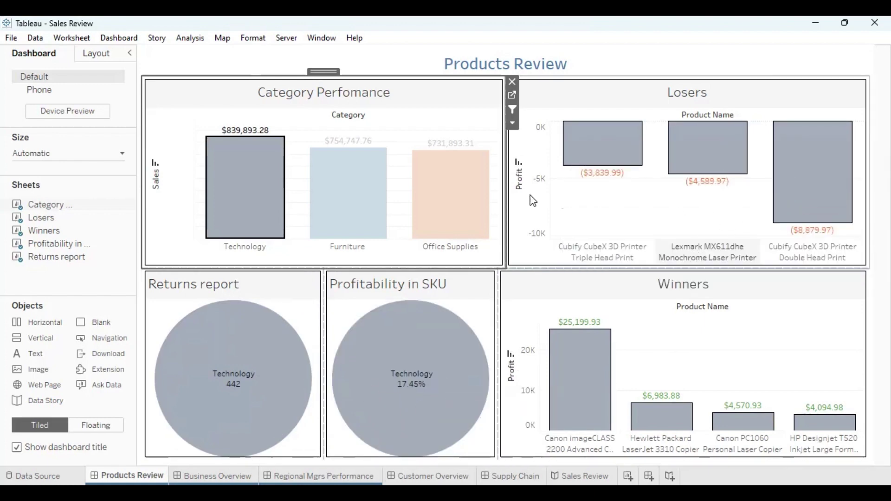
click(429, 134)
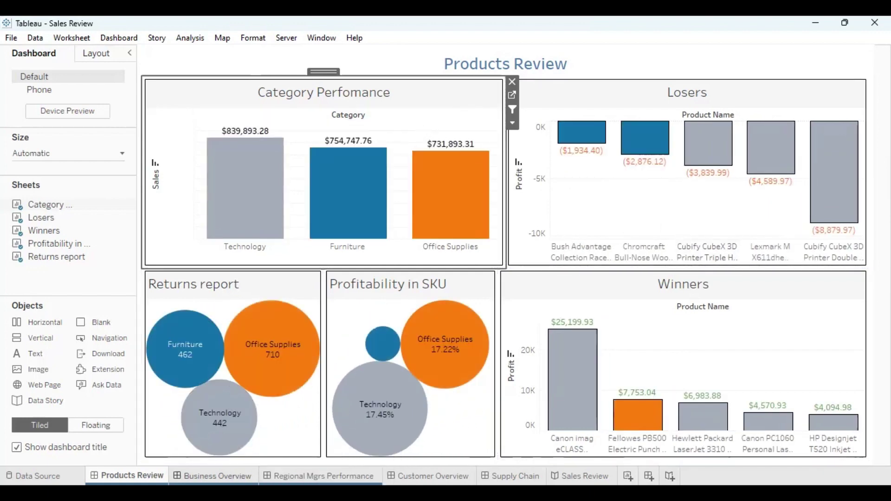
- Open the Business Overview dashboard and show its dashboard title
click(218, 476)
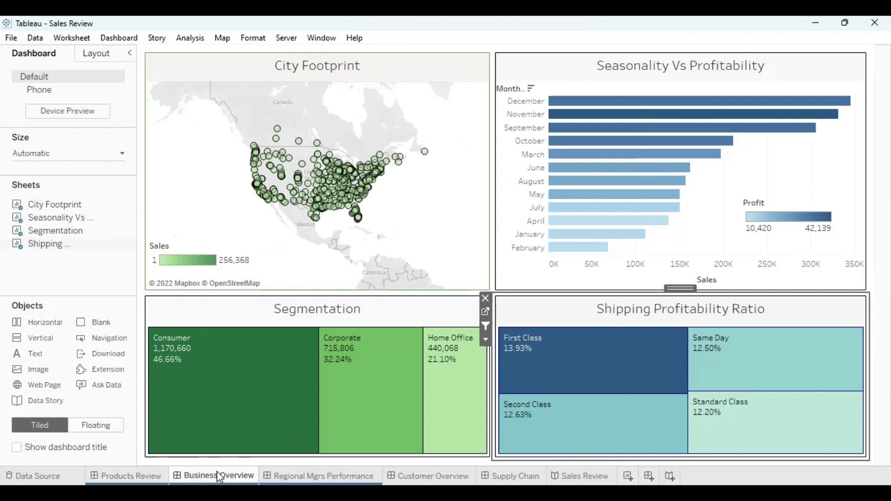
right_click(217, 472)
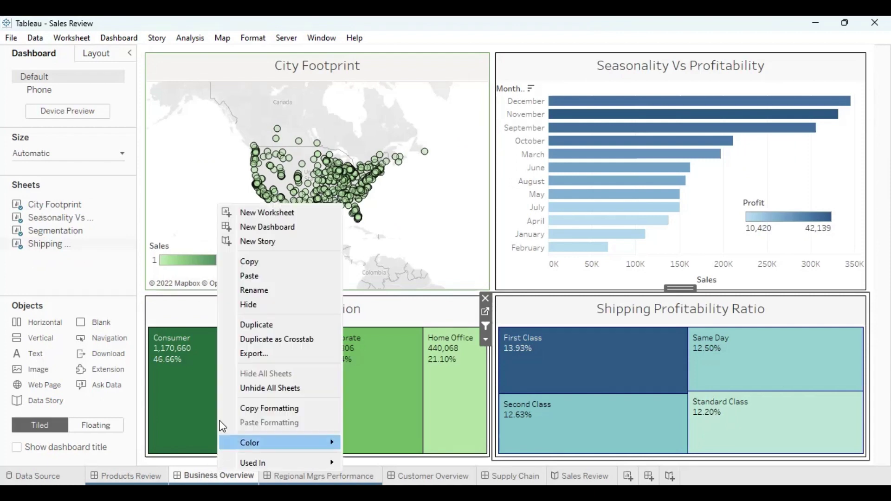
click(18, 449)
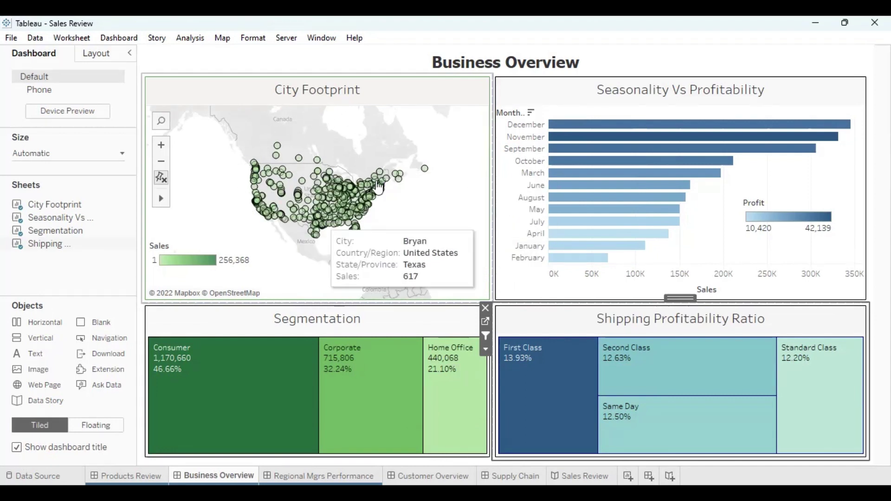
- Examine the City Footprint map's sales colour legend and the sales details of individual cities
click(169, 265)
click(287, 237)
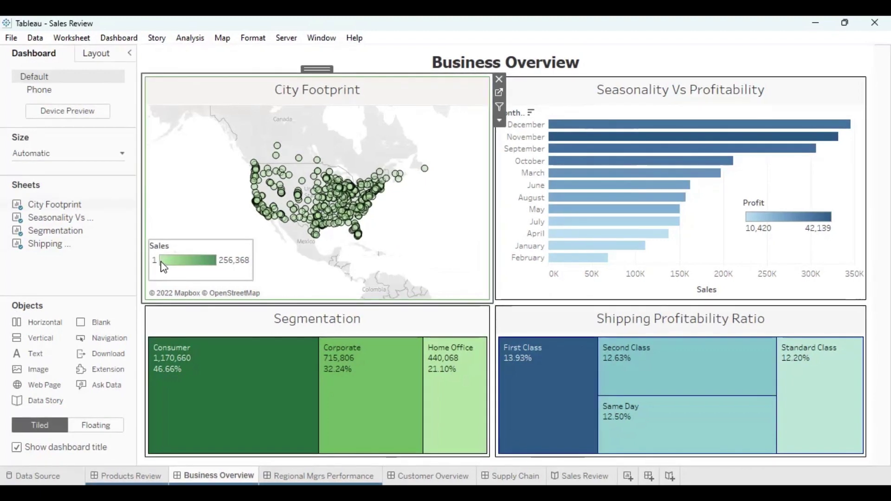
mouse_move(426, 170)
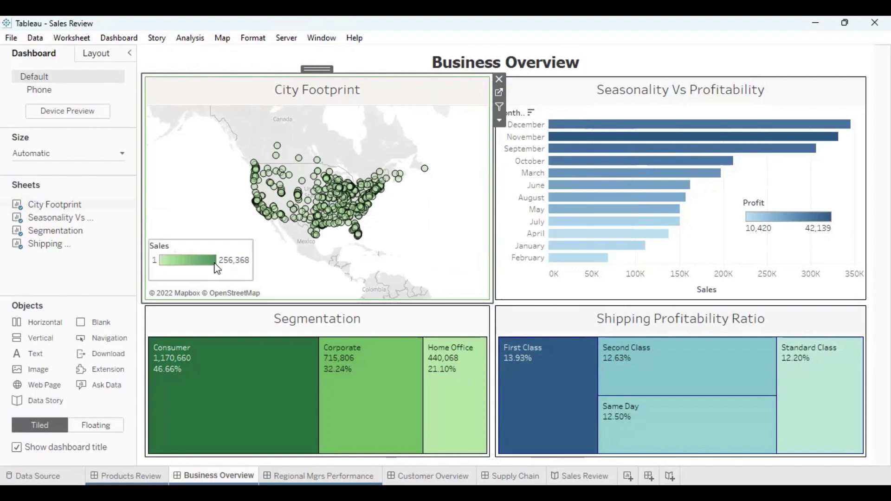
mouse_move(356, 231)
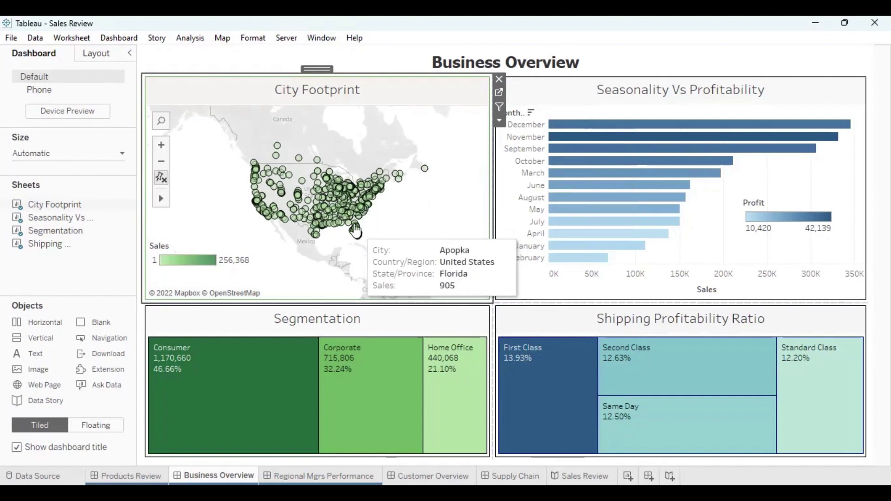
mouse_move(352, 187)
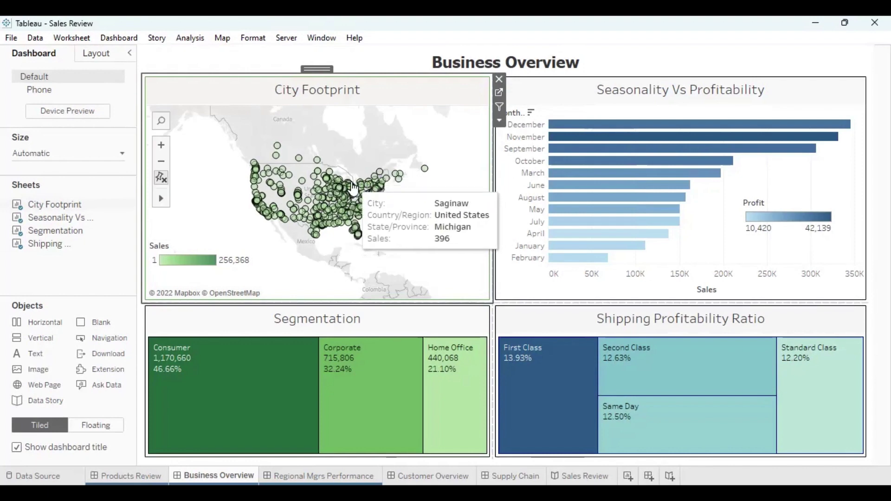
- Examine the sales and profit share of the Consumer, Corporate and Home Office segments in the Segmentation treemap
mouse_move(309, 433)
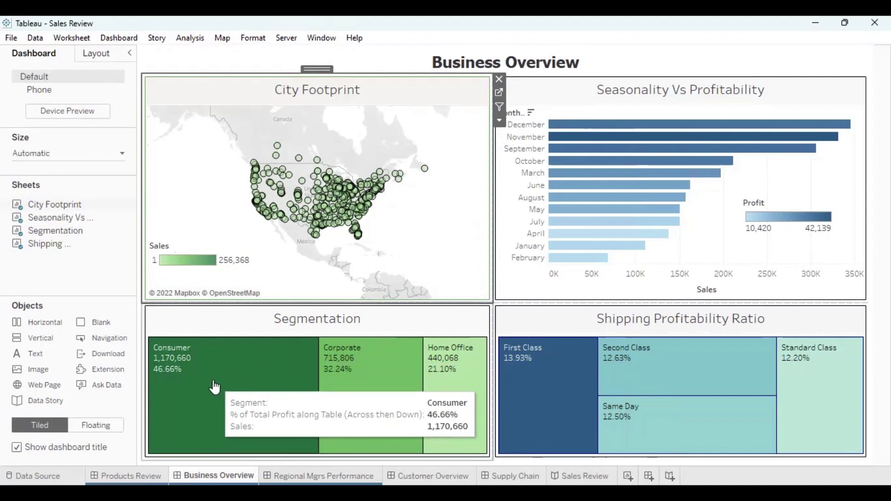
mouse_move(345, 388)
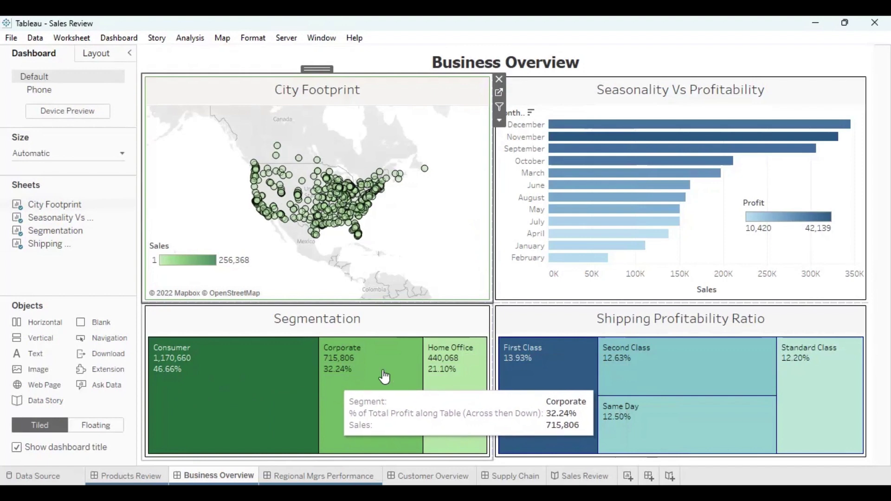
mouse_move(448, 385)
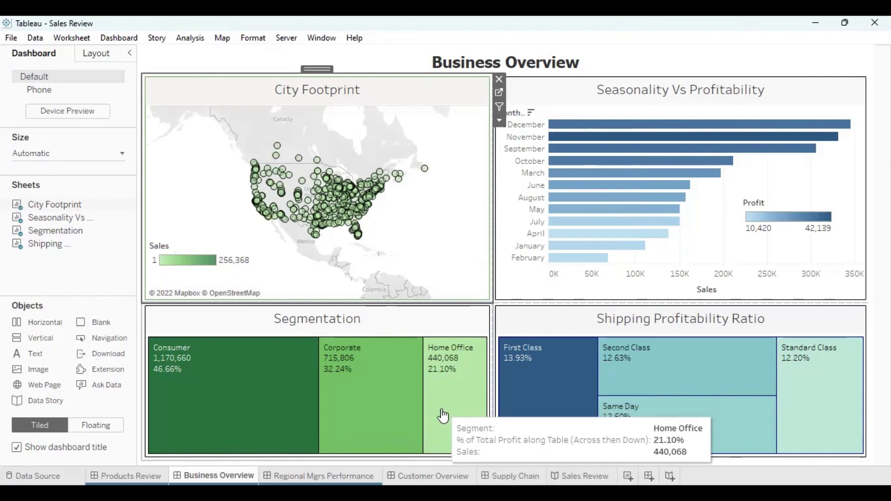
- Filter the Business Overview dashboard to the Home Office segment, inspect April in Seasonality Vs Profitability, and clear the month selection
click(442, 416)
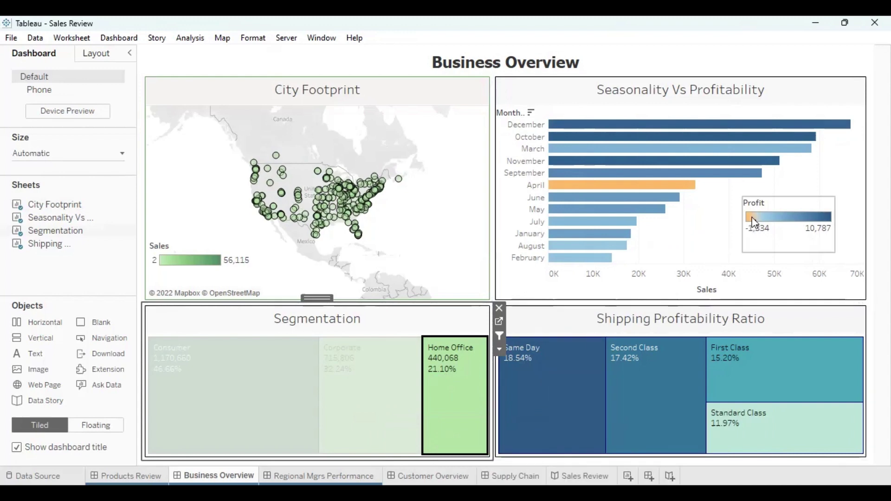
click(644, 194)
click(644, 194)
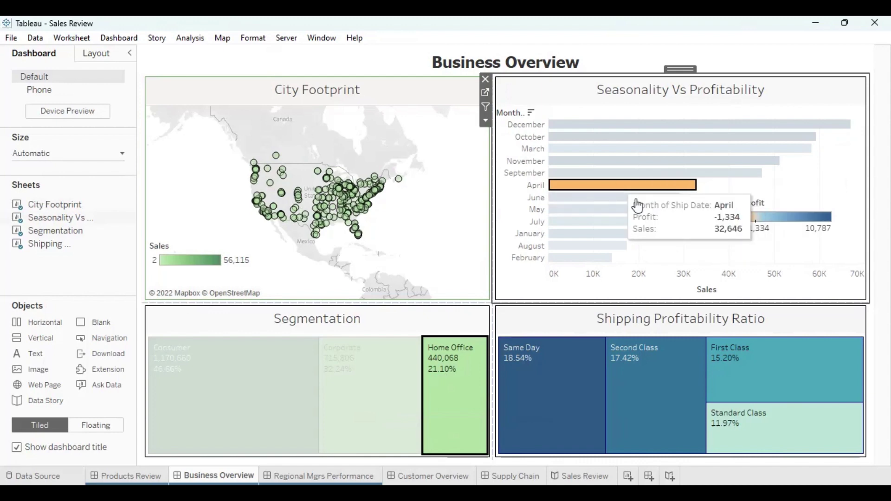
click(683, 252)
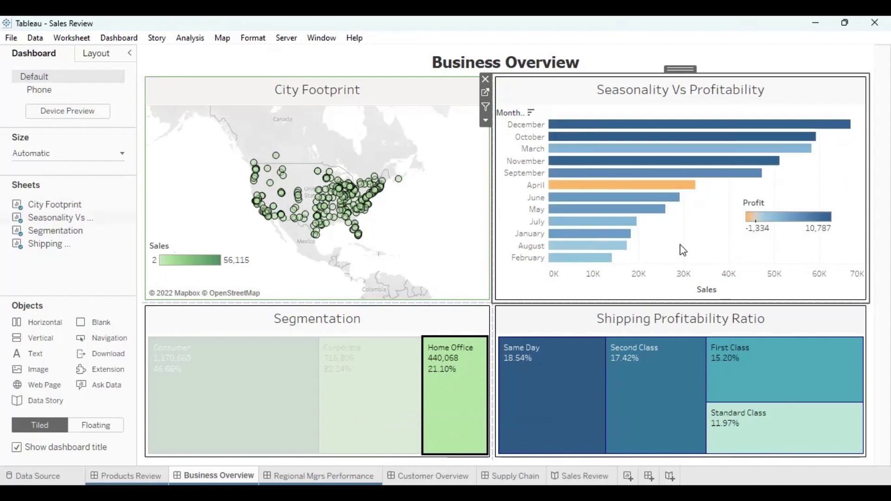
- Compare the dashboard filtered to the Corporate, Consumer and Home Office segments in turn, and clear the segment selection
click(418, 323)
click(365, 368)
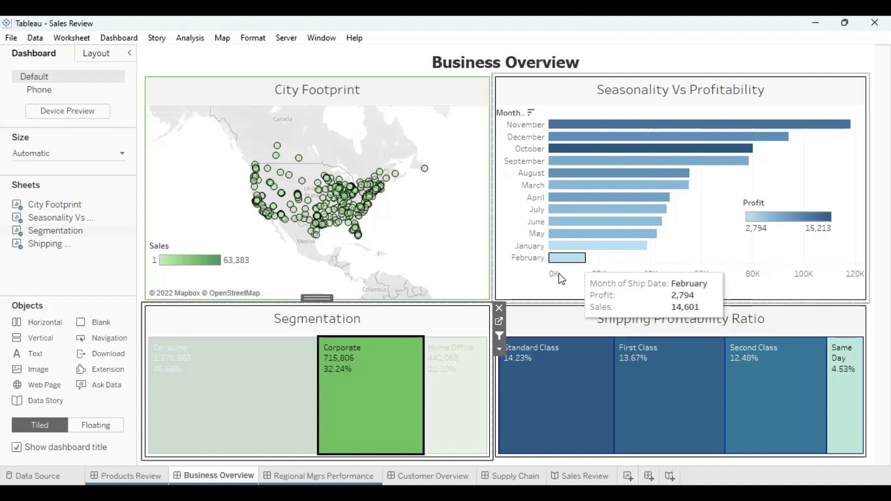
click(257, 383)
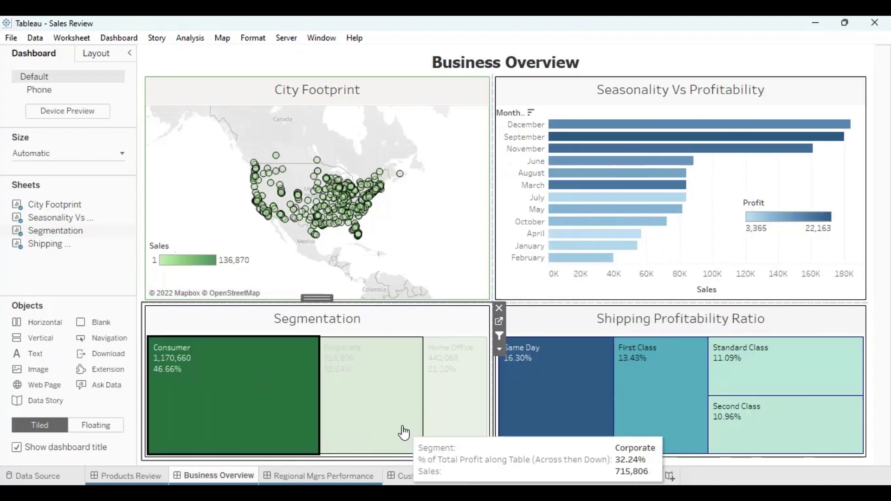
mouse_move(681, 139)
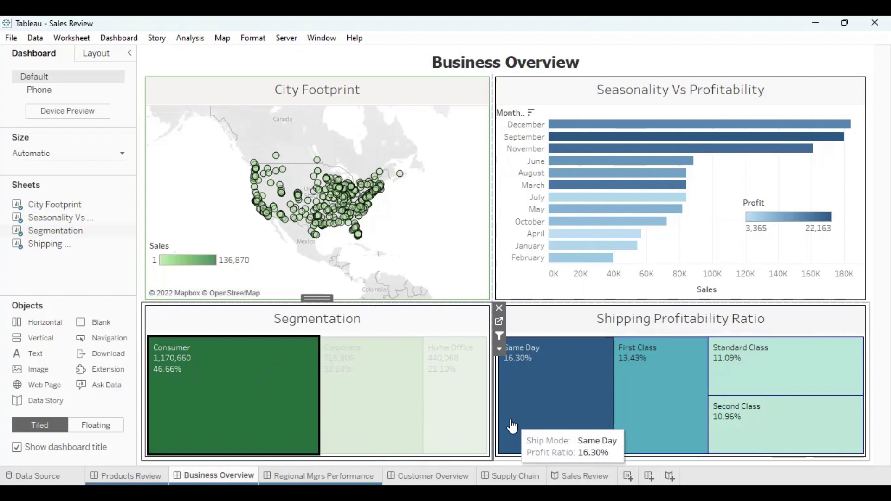
click(457, 423)
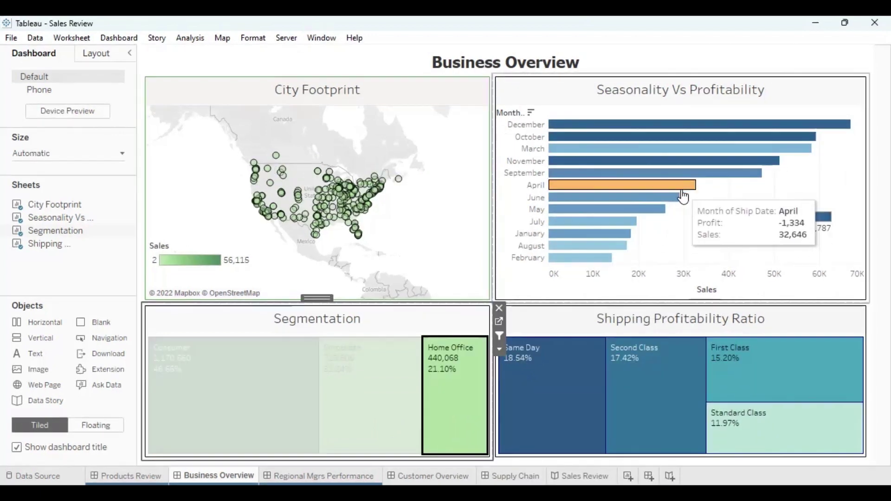
click(291, 338)
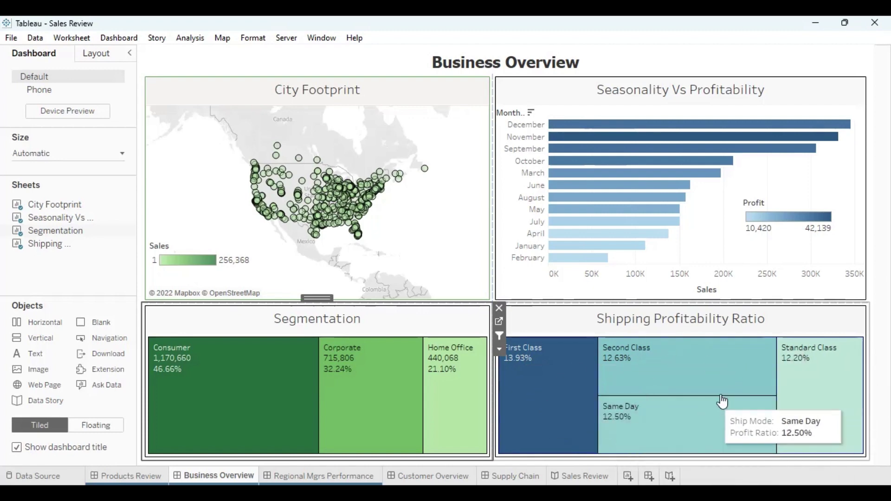
- Filter the dashboard by the Standard Class, Second Class, Same Day and First Class ship modes in turn
click(806, 382)
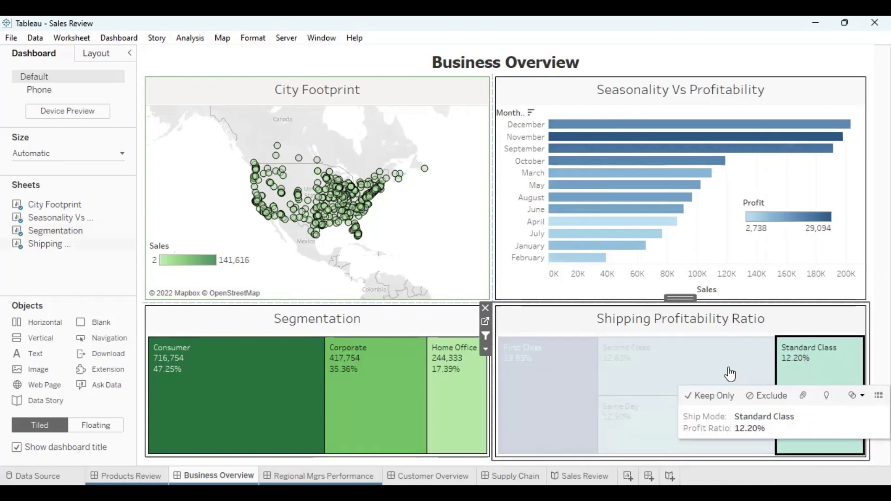
click(714, 371)
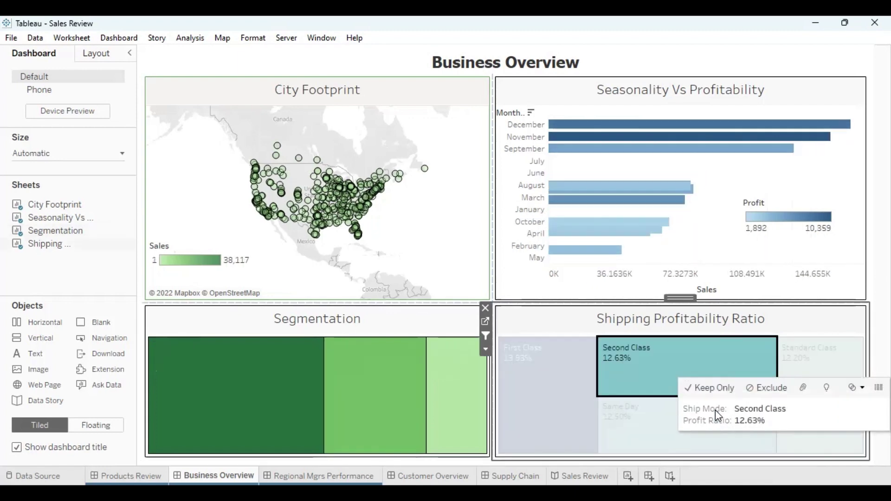
click(692, 449)
click(552, 431)
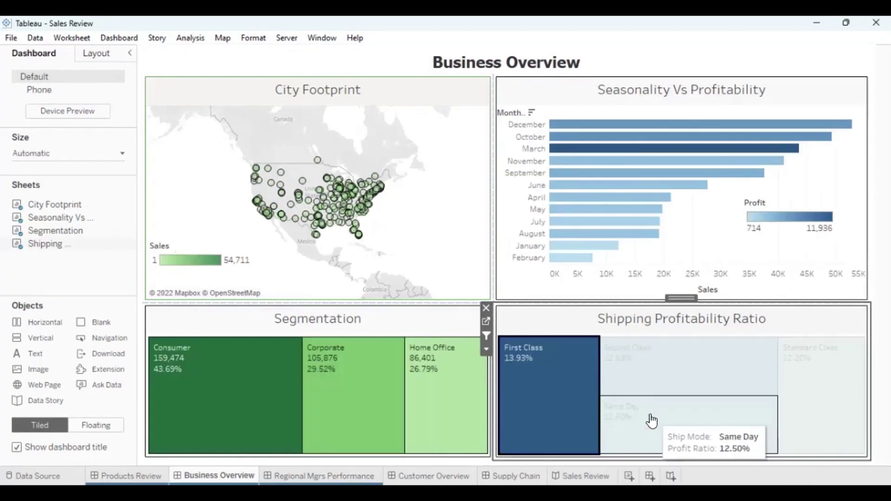
- Filter the dashboard to Same Day shipping and inspect the November bar's profit and sales in Seasonality Vs Profitability
click(617, 418)
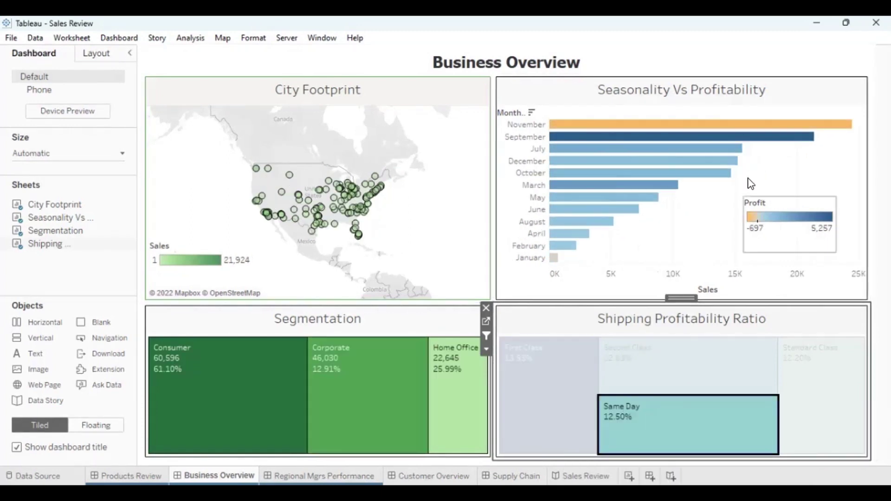
mouse_move(764, 132)
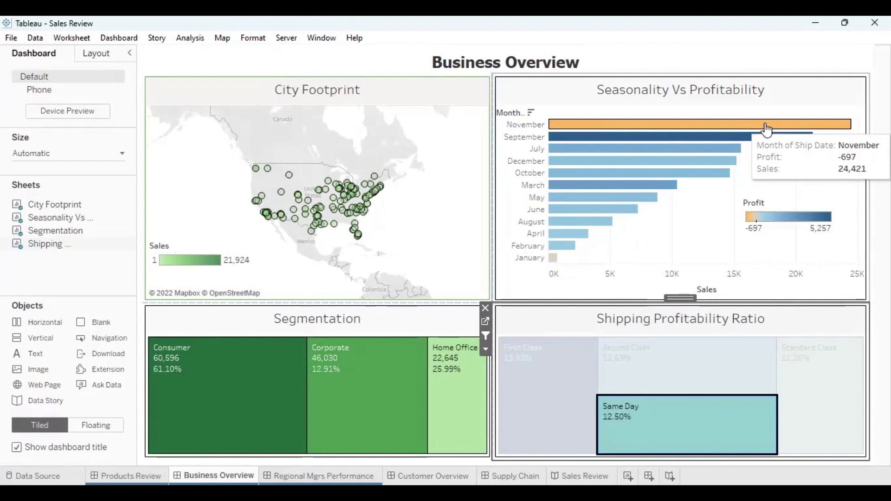
click(767, 131)
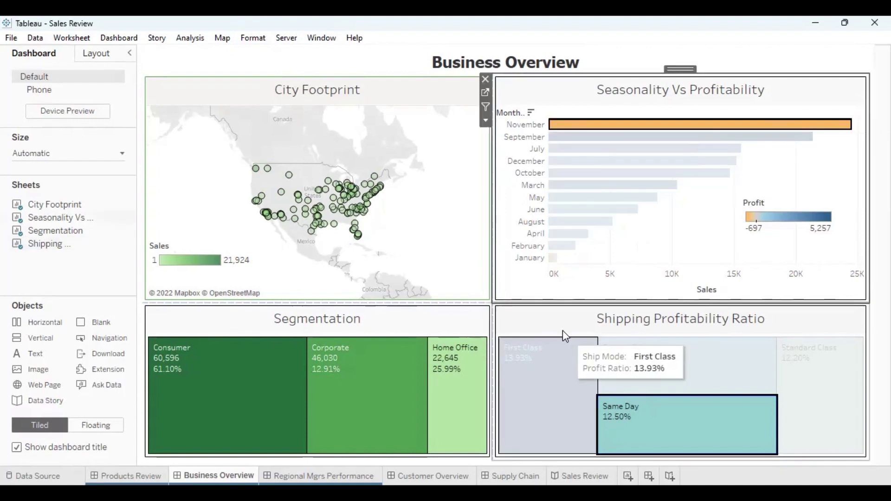
- Switch the ship mode filter repeatedly between Second Class, First Class, Standard Class and Same Day, ending on First Class, to compare the charts
click(637, 358)
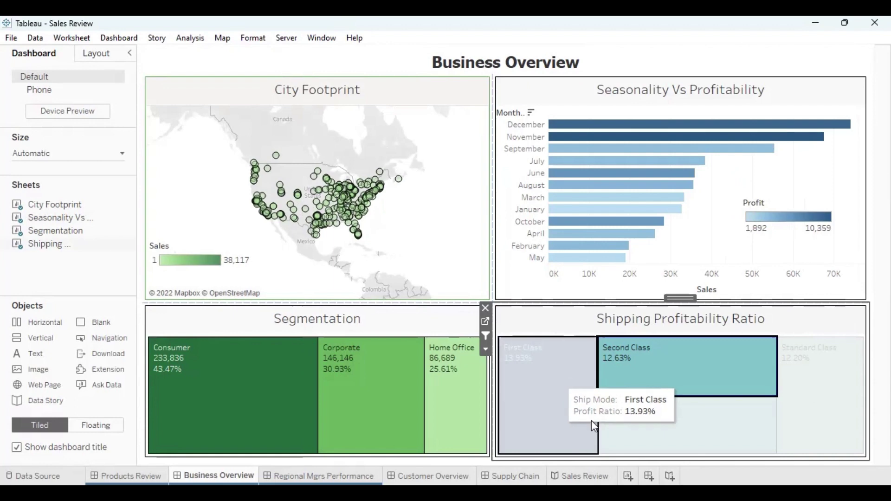
click(560, 377)
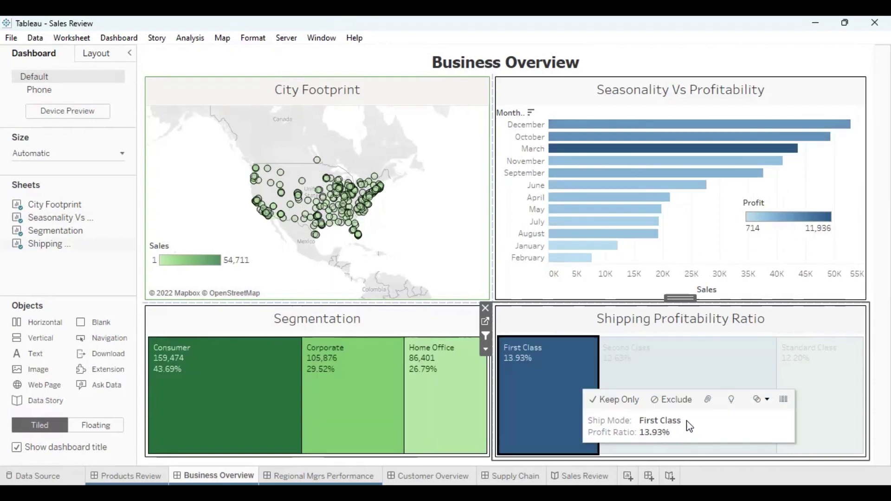
click(671, 355)
click(805, 429)
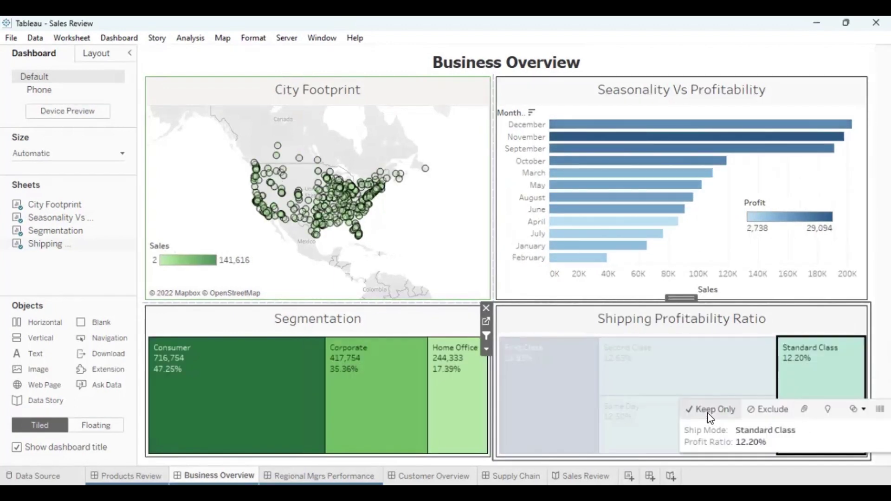
click(651, 423)
click(551, 407)
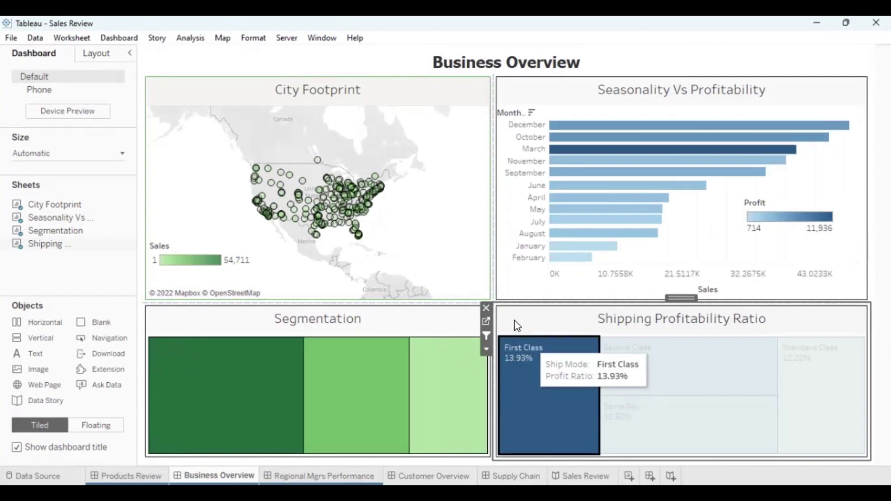
- Cancel editing the Shipping Profitability Ratio title, and filter the dashboard to Second Class and then Same Day
double_click(640, 324)
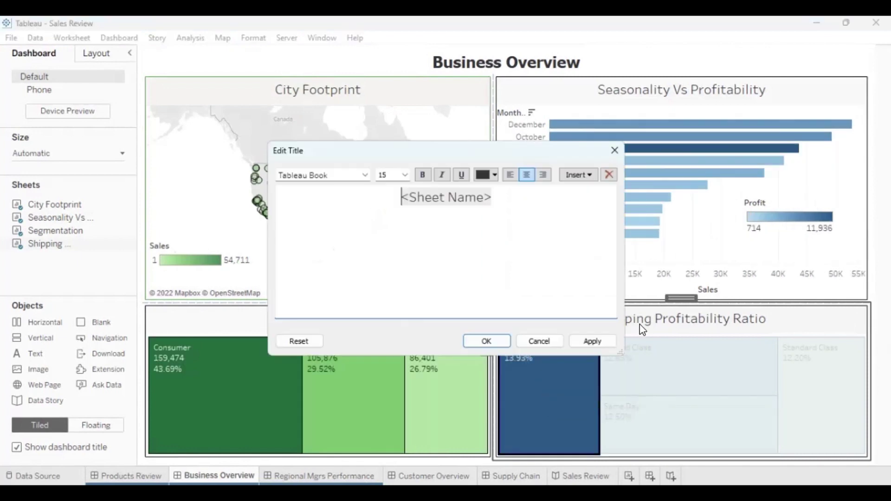
click(544, 341)
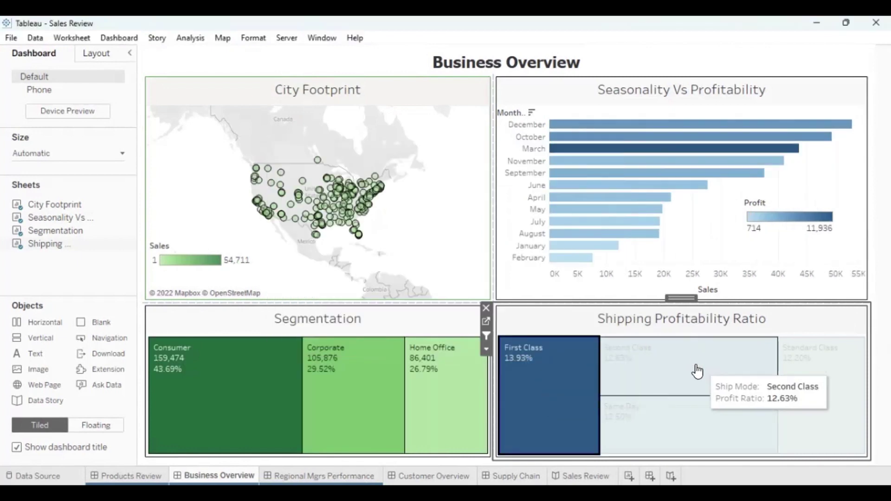
click(730, 372)
click(692, 406)
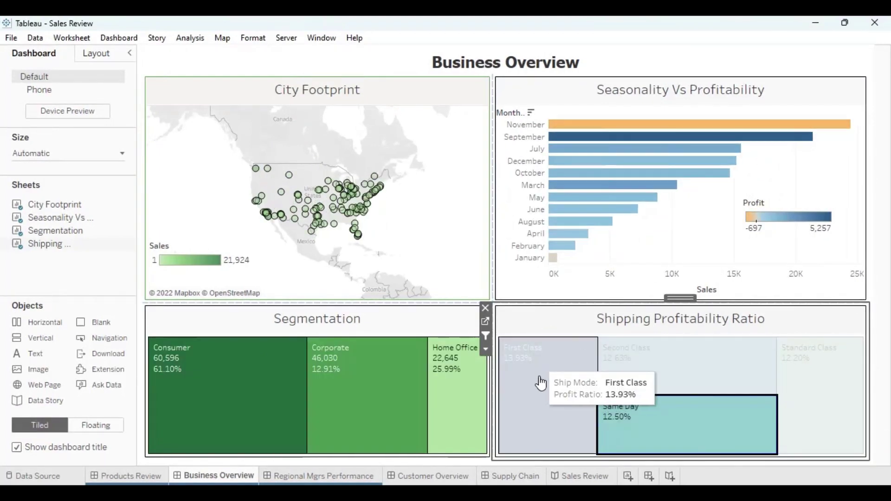
- Open the Regional Mgrs Performance dashboard and show its dashboard title
click(427, 476)
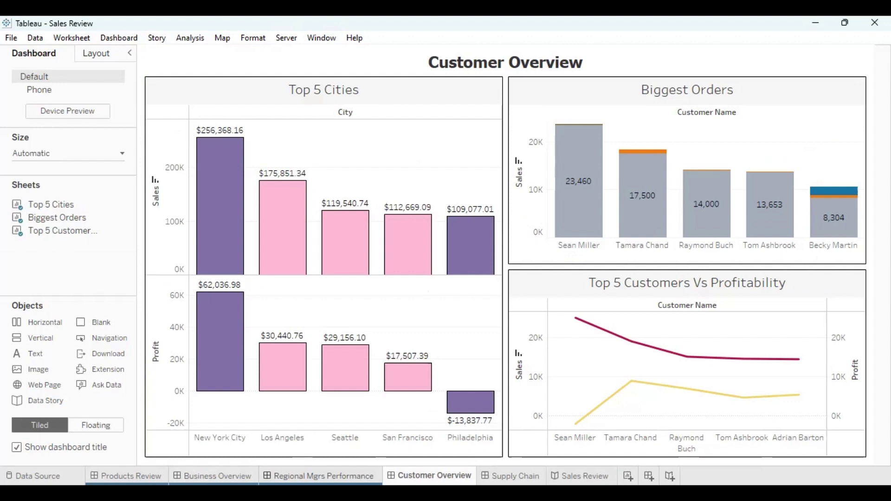
click(334, 475)
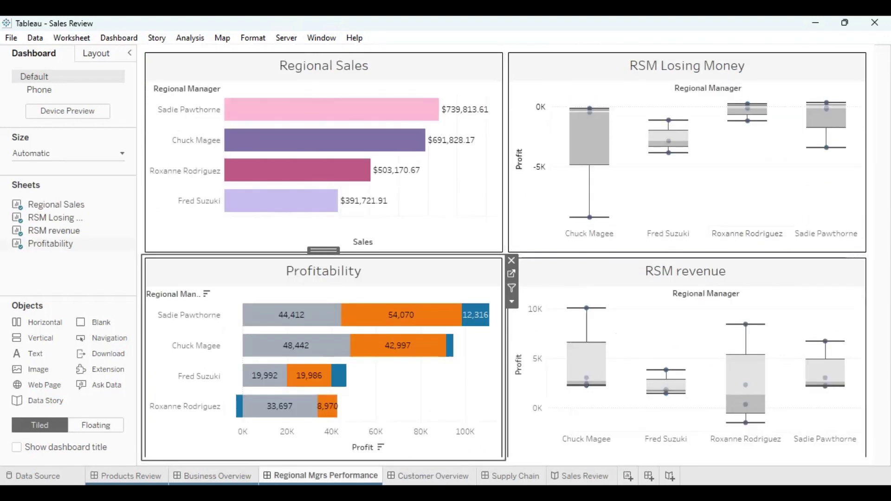
right_click(299, 474)
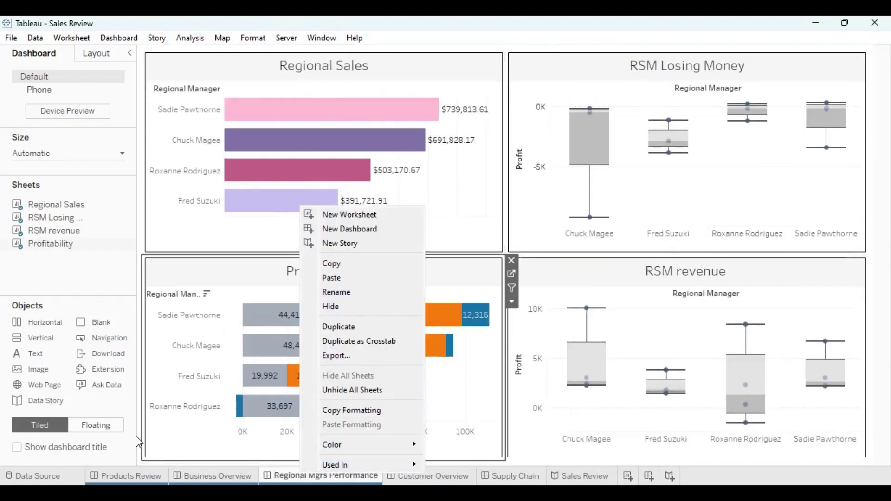
click(17, 448)
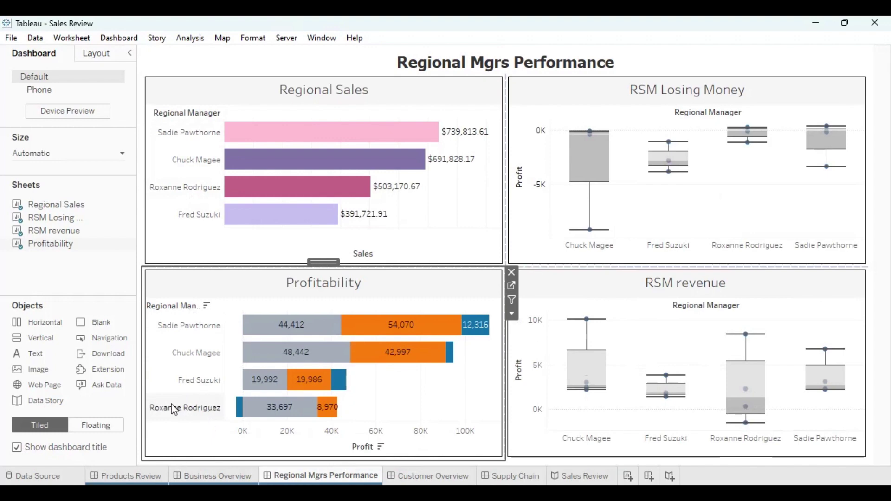
- Examine managers' profits by category in the Profitability chart and the products and box-plot details of the first two managers in RSM Losing Money
mouse_move(241, 368)
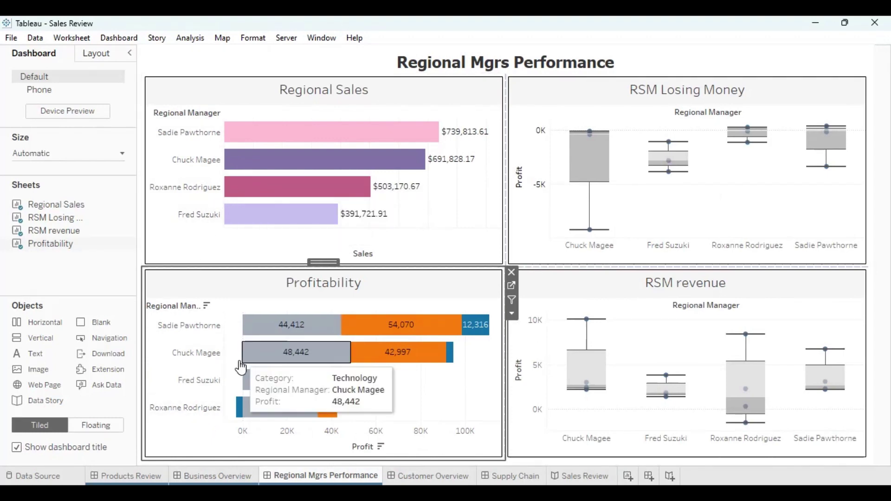
mouse_move(240, 413)
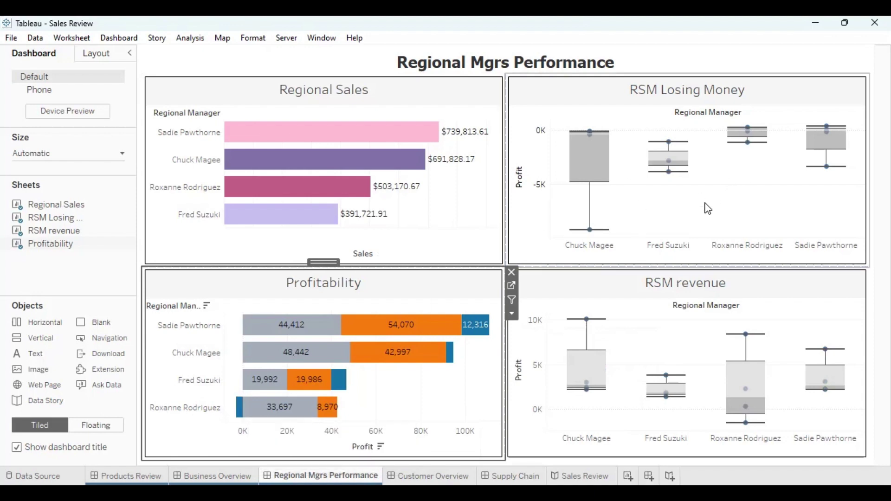
mouse_move(591, 237)
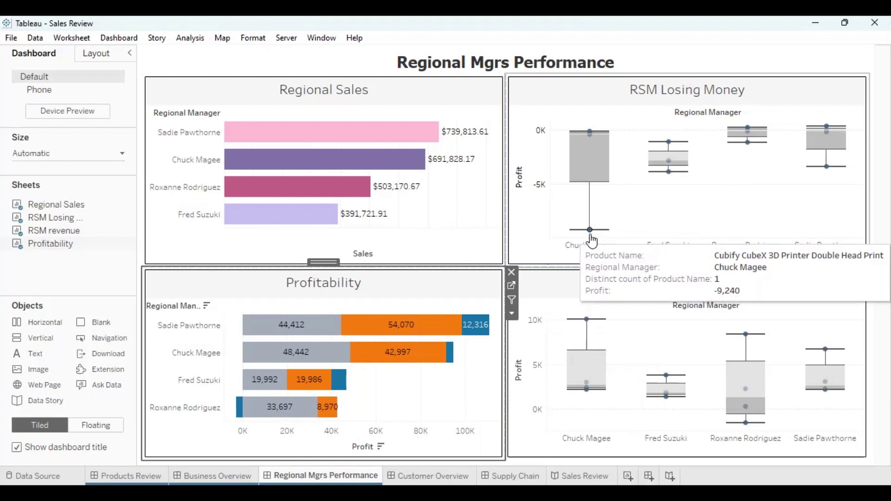
click(589, 134)
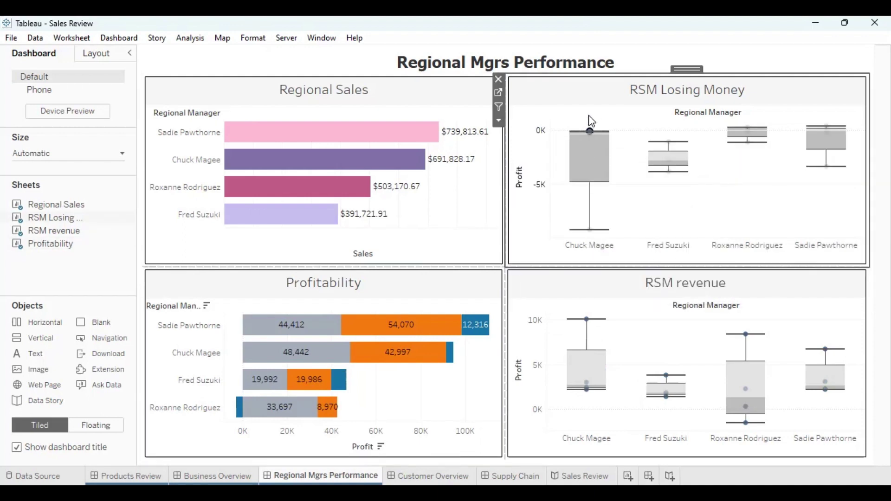
mouse_move(591, 181)
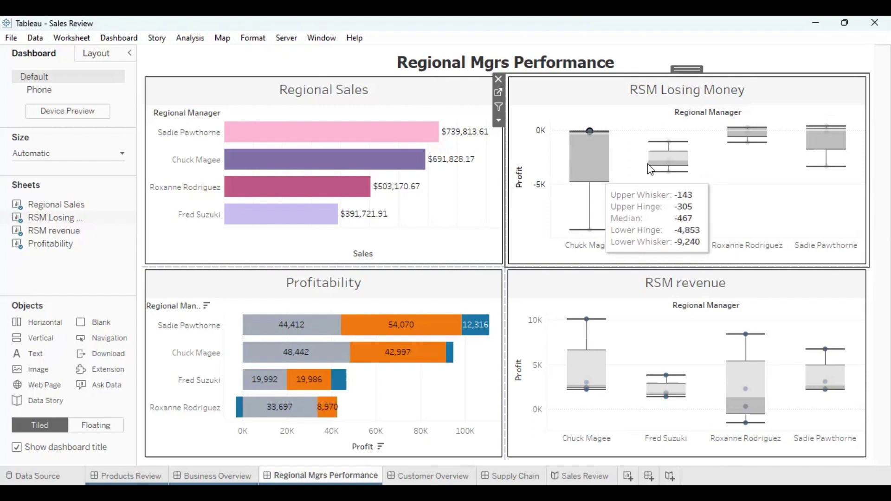
mouse_move(673, 182)
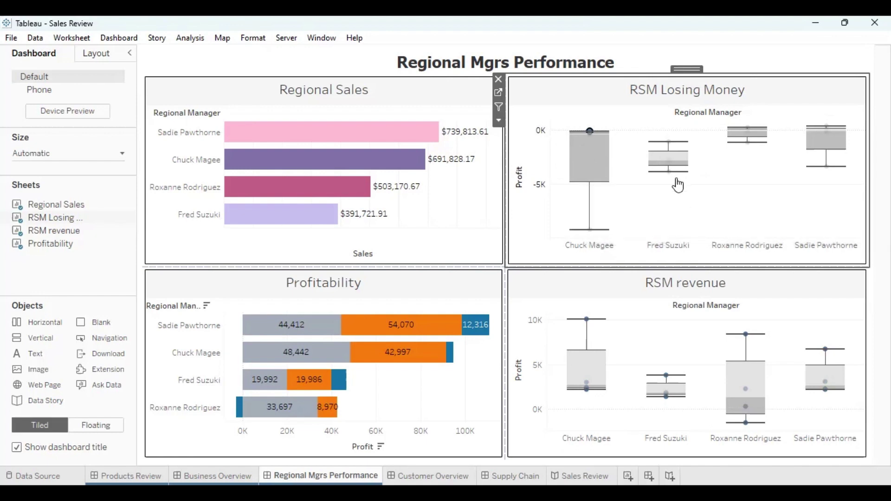
click(674, 176)
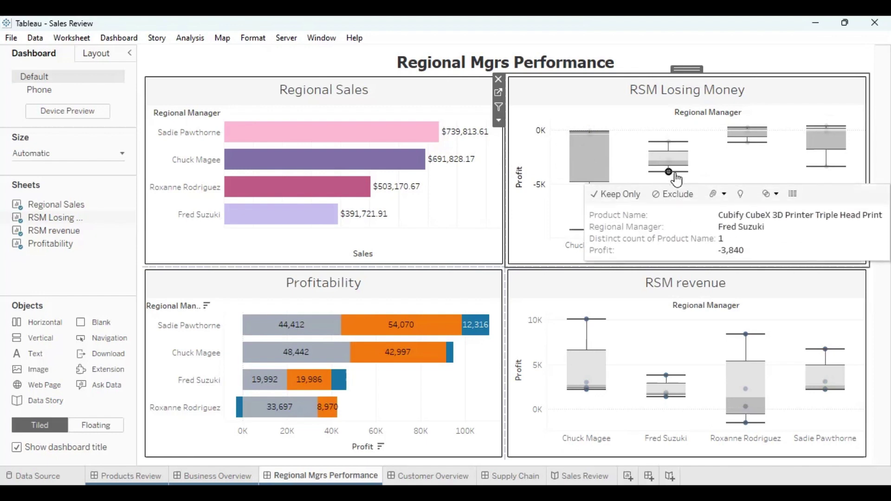
- Sort the managers in RSM Losing Money by profit in descending and finally ascending order, and inspect the product details of the smallest-loss manager
mouse_move(832, 168)
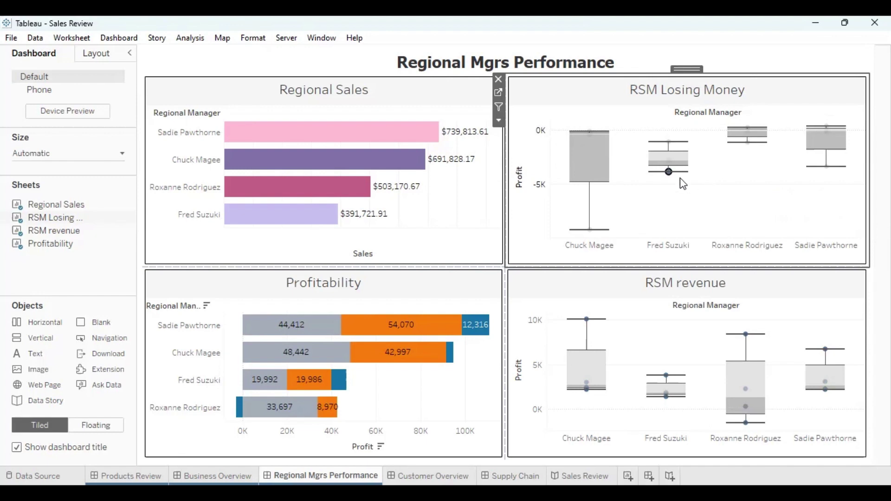
mouse_move(750, 146)
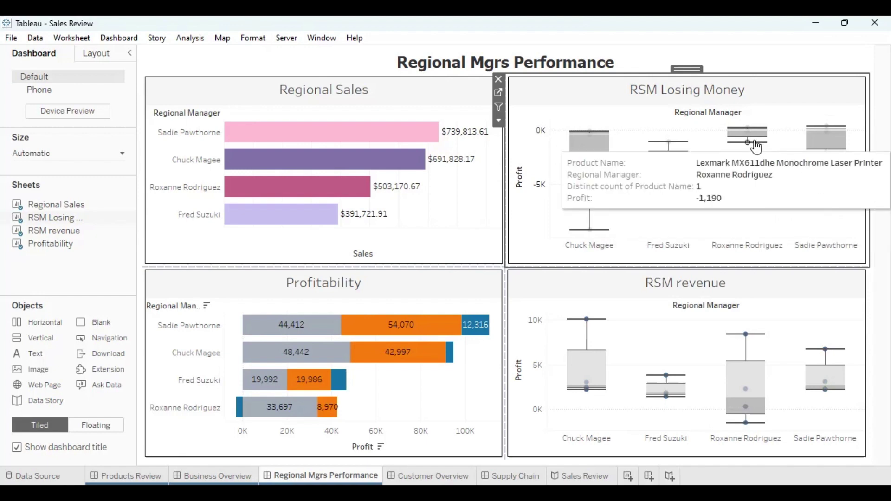
click(519, 161)
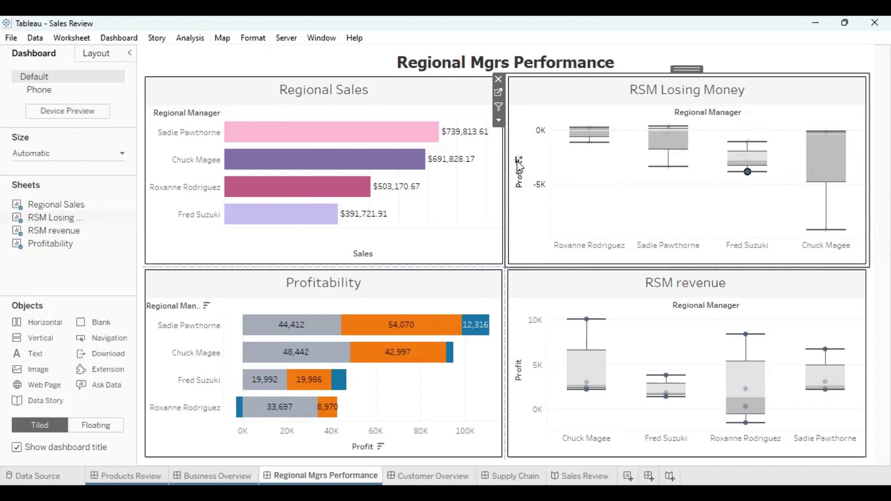
click(518, 162)
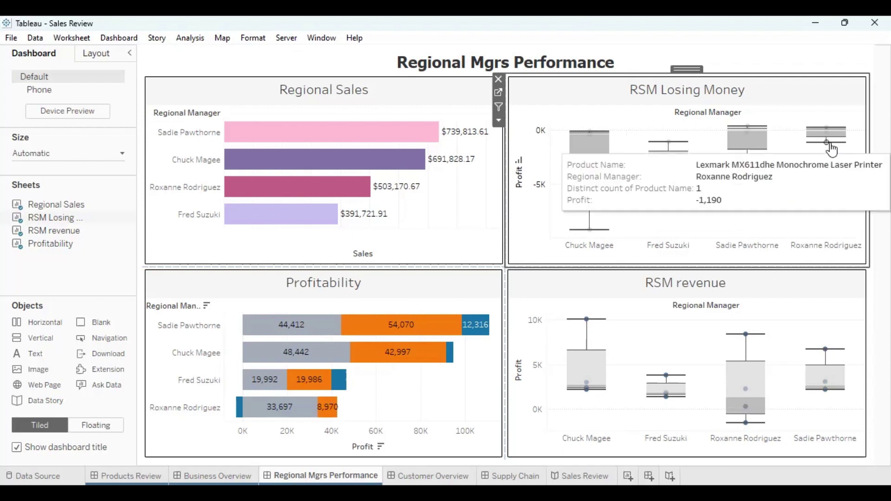
mouse_move(829, 145)
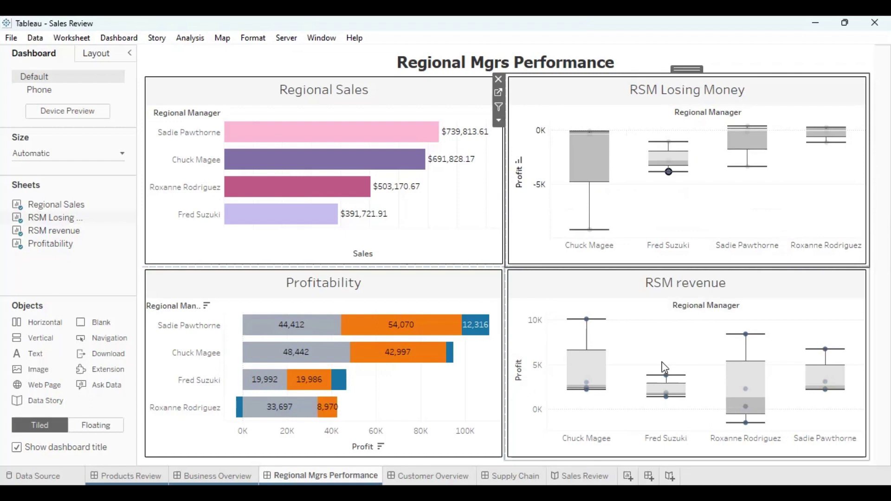
- Sort the managers in RSM revenue by profit in descending order and examine the highest and lowest product marks in the box plots
click(519, 354)
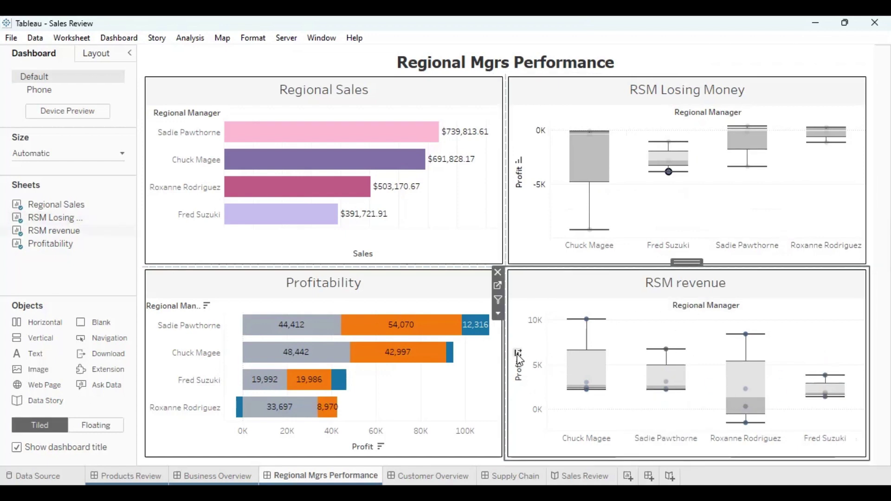
mouse_move(590, 321)
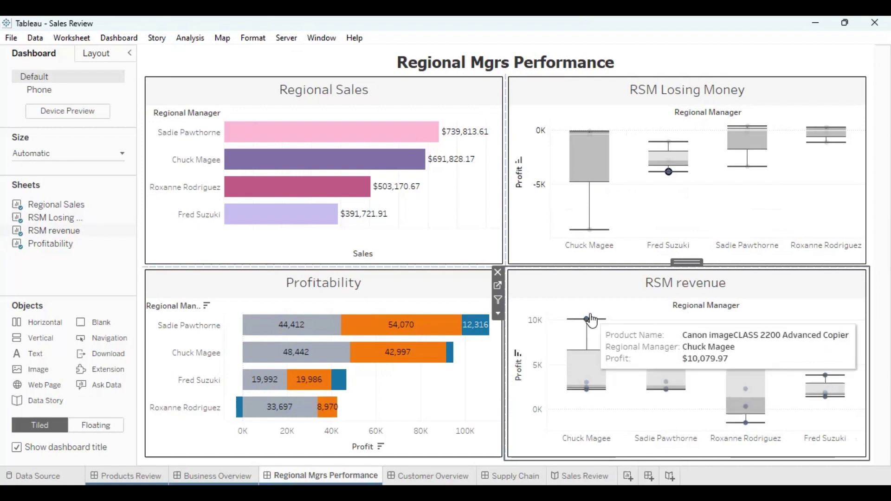
mouse_move(670, 367)
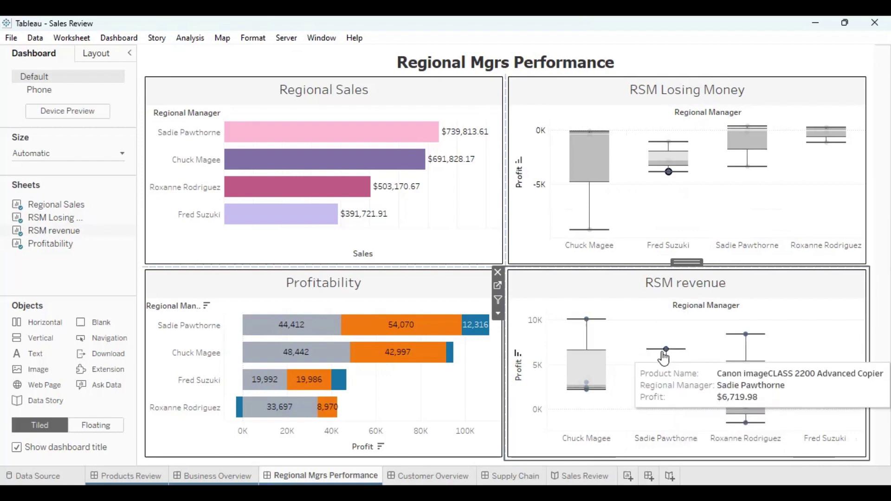
mouse_move(737, 340)
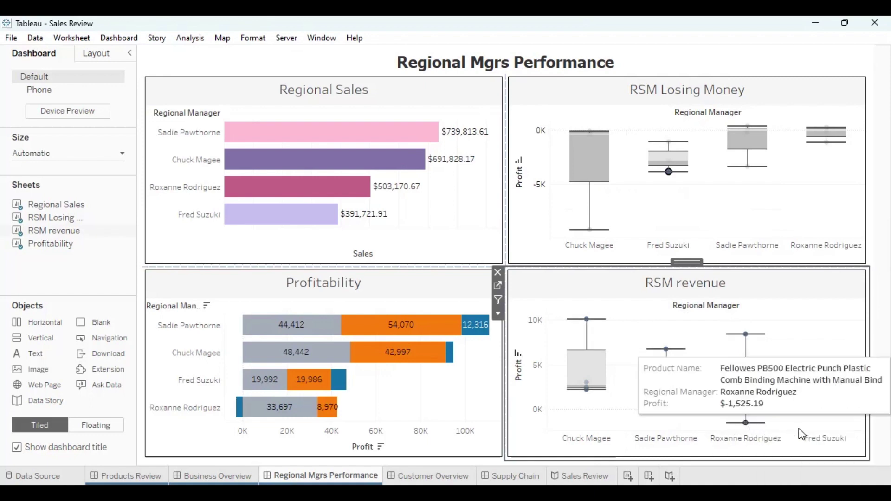
mouse_move(828, 403)
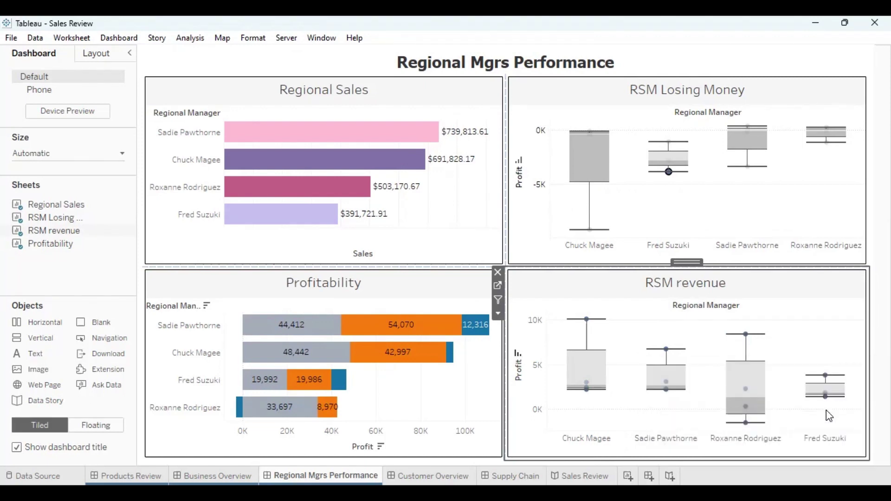
mouse_move(746, 424)
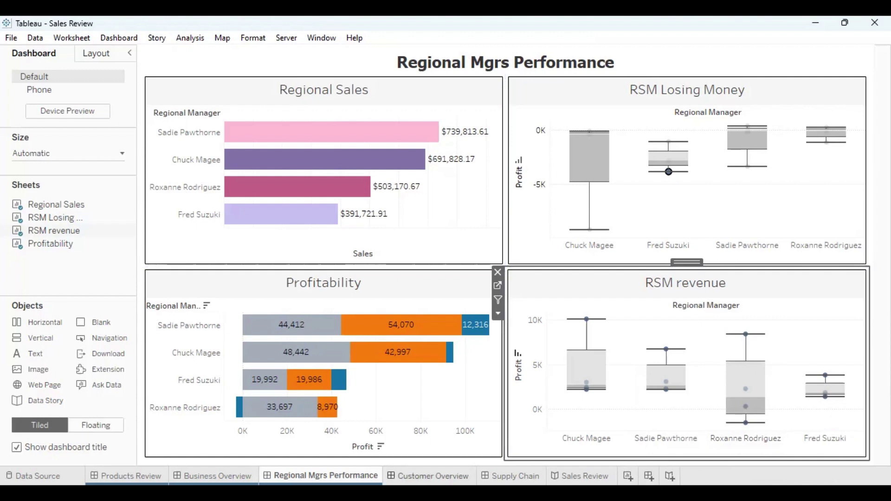
- Open the Customer Overview dashboard and examine the category sales of each customer in the Biggest Orders chart
click(428, 476)
mouse_move(502, 256)
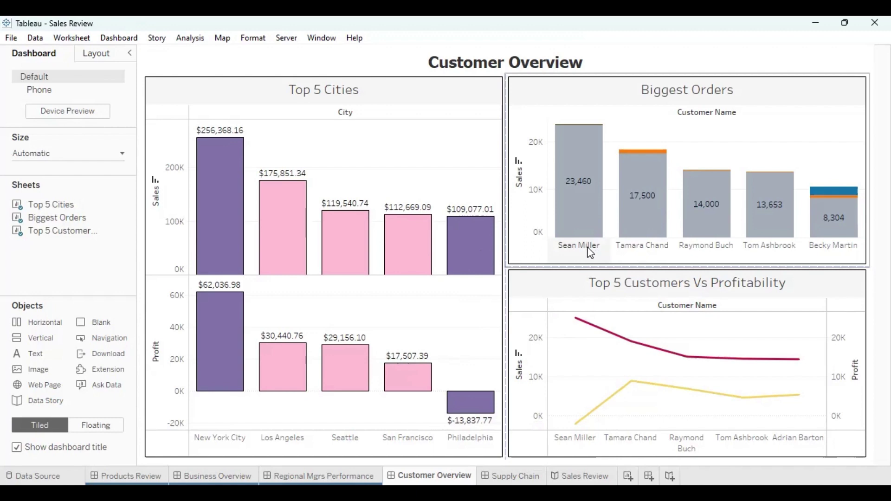
mouse_move(589, 226)
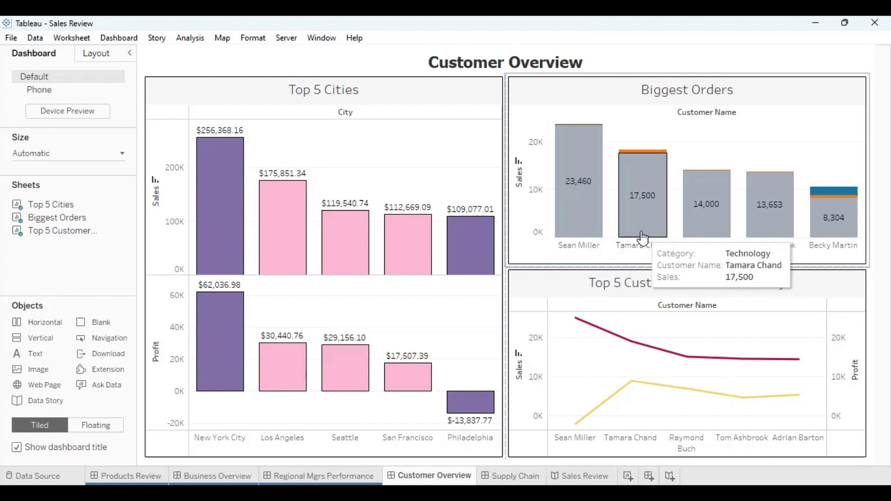
mouse_move(708, 235)
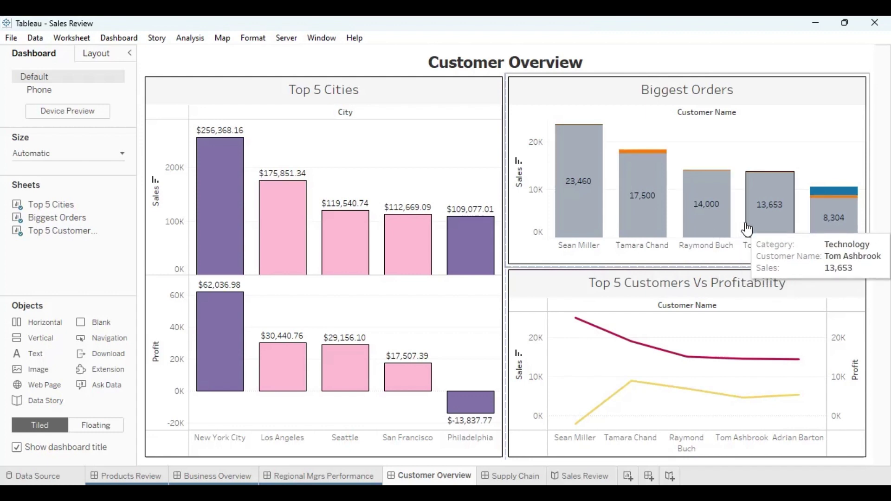
mouse_move(822, 234)
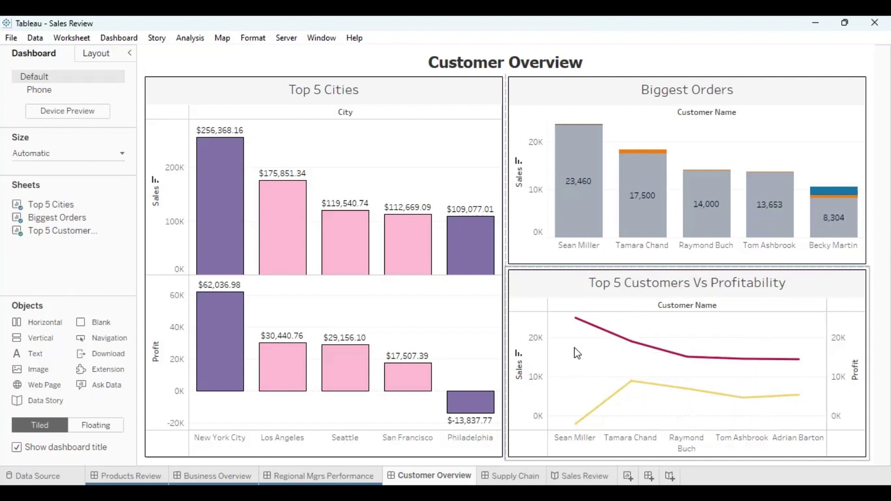
- Compare the customers' sales and profit points in the Top 5 Customers Vs Profitability chart
mouse_move(577, 323)
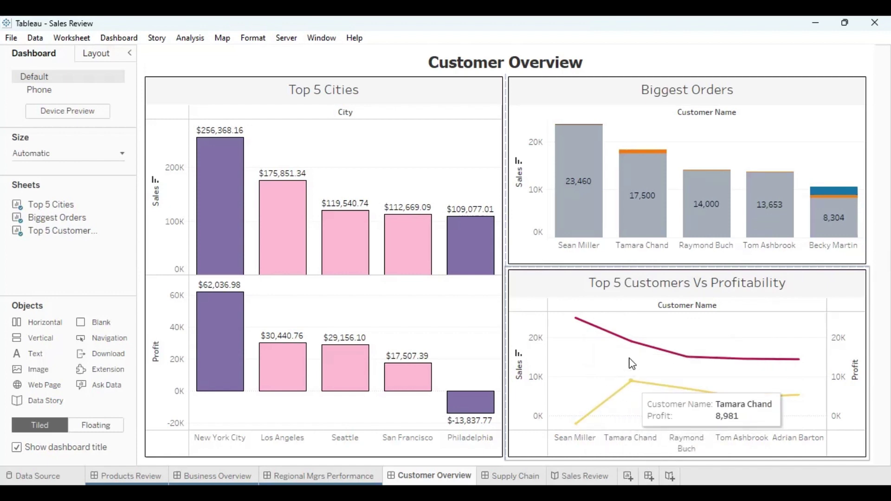
mouse_move(629, 349)
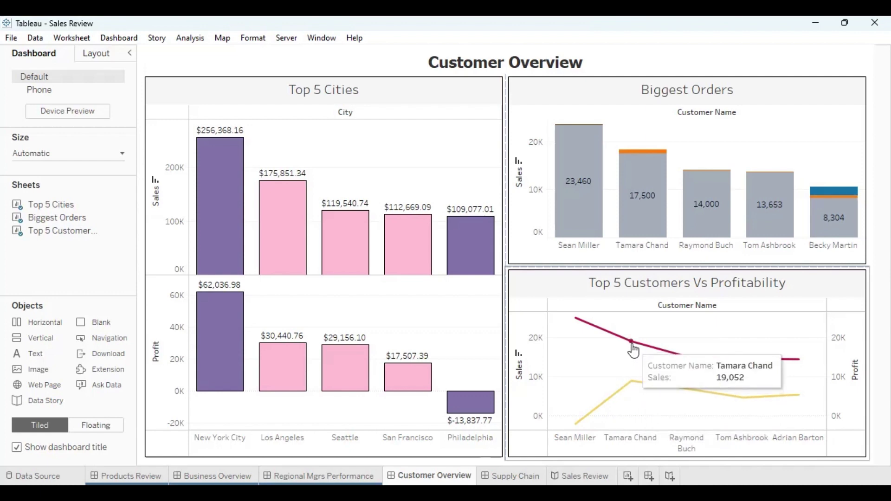
mouse_move(633, 382)
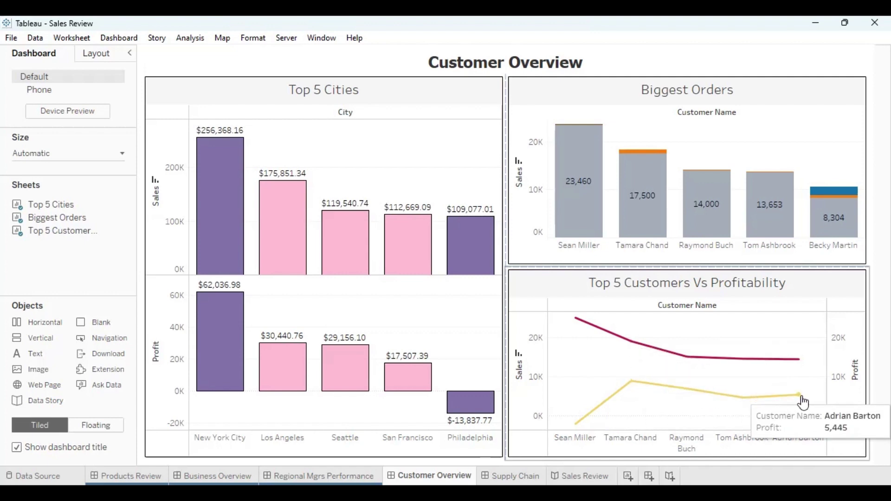
mouse_move(661, 374)
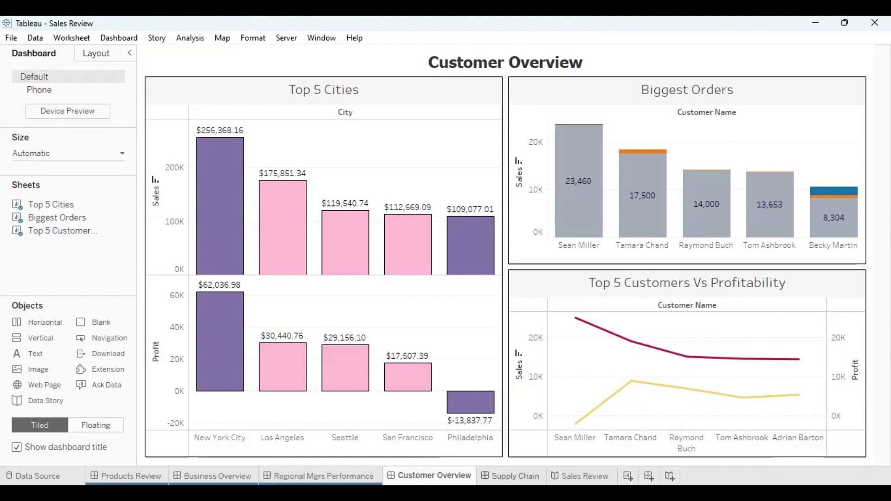
- Open the Supply Chain dashboard and filter the Deliveries chart to Standard Class and then Second Class through the Shipping Mode treemap
key(ctrl+Tab)
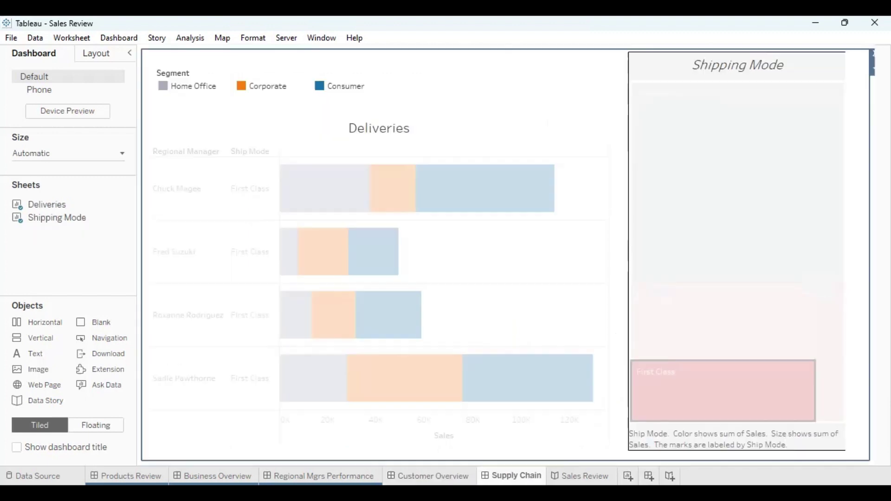
click(702, 72)
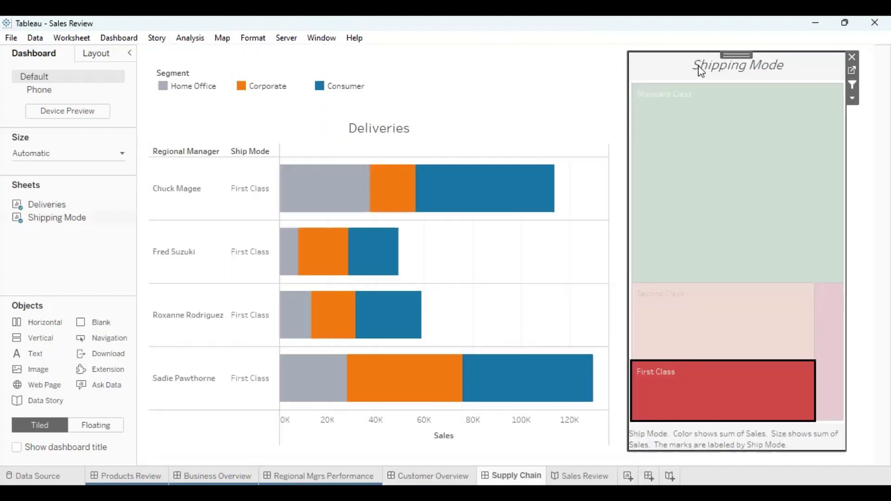
click(721, 143)
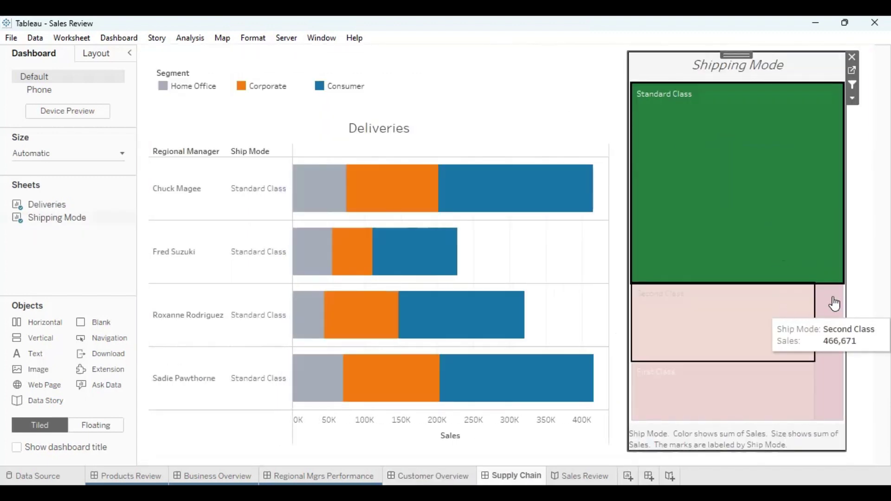
click(789, 306)
- Turn off the Shipping Mode sheet's Use as Filter option and turn it back on to compare its effect on Deliveries
click(830, 83)
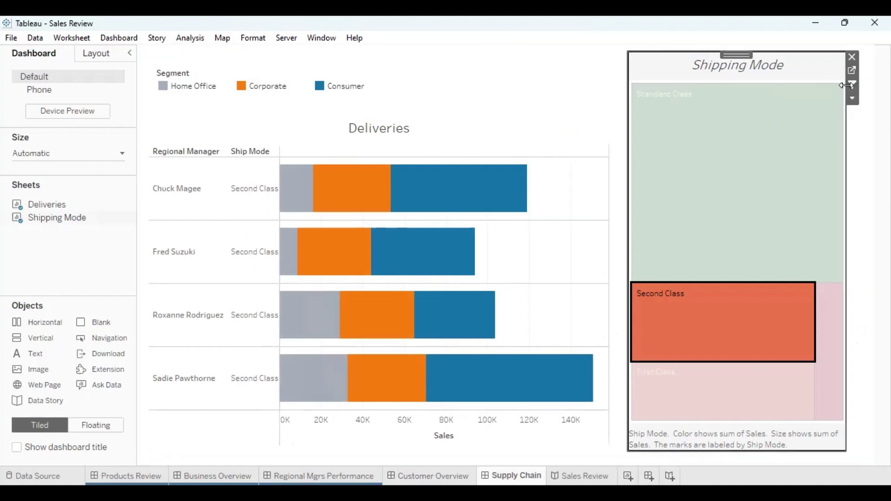
click(853, 101)
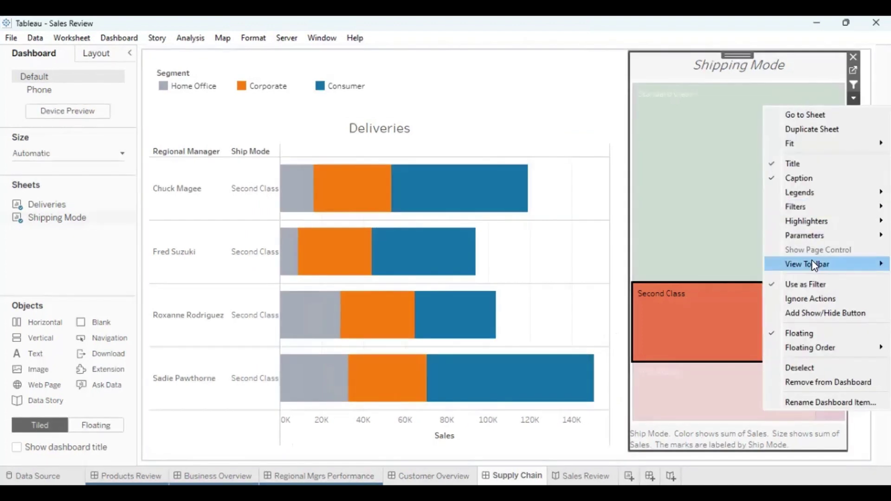
click(811, 285)
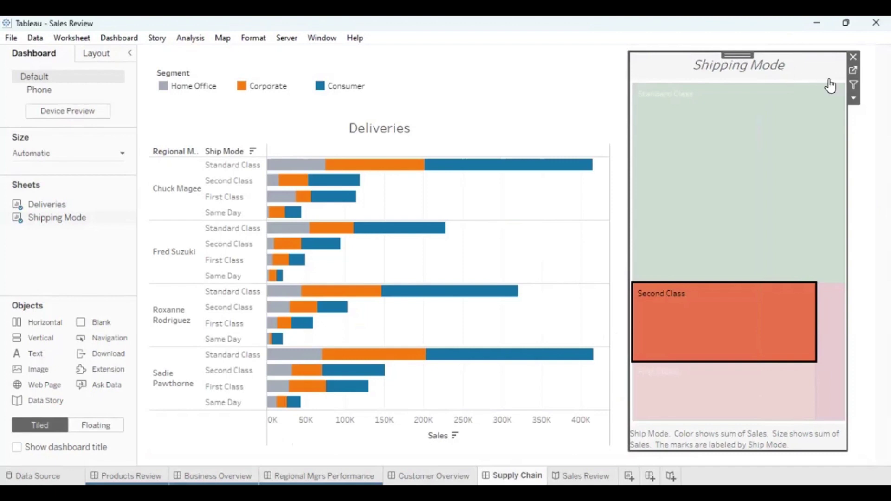
click(851, 98)
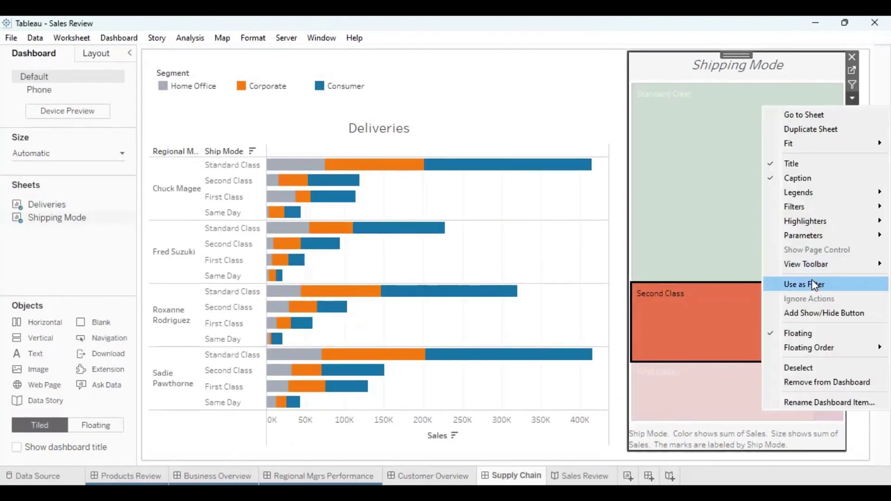
click(815, 284)
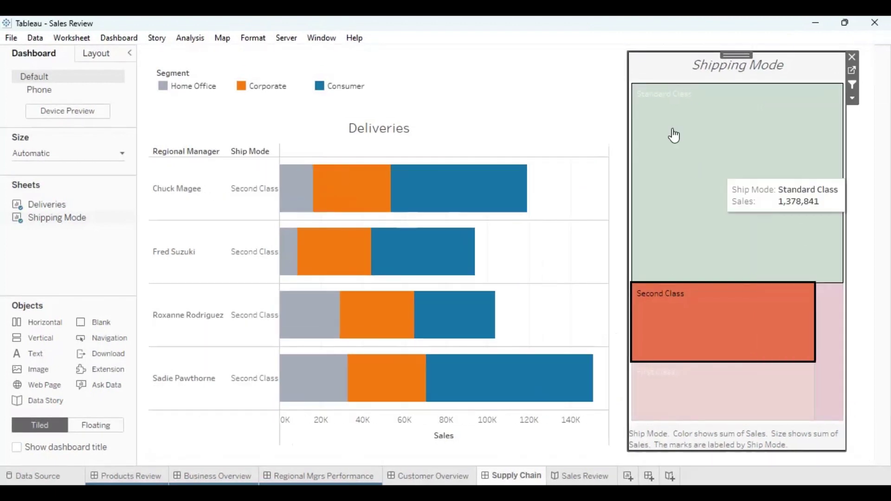
double_click(715, 69)
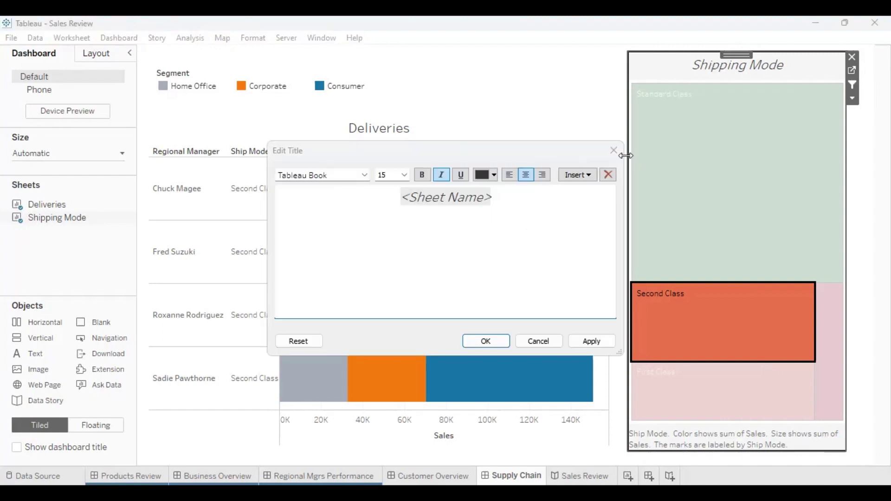
click(609, 174)
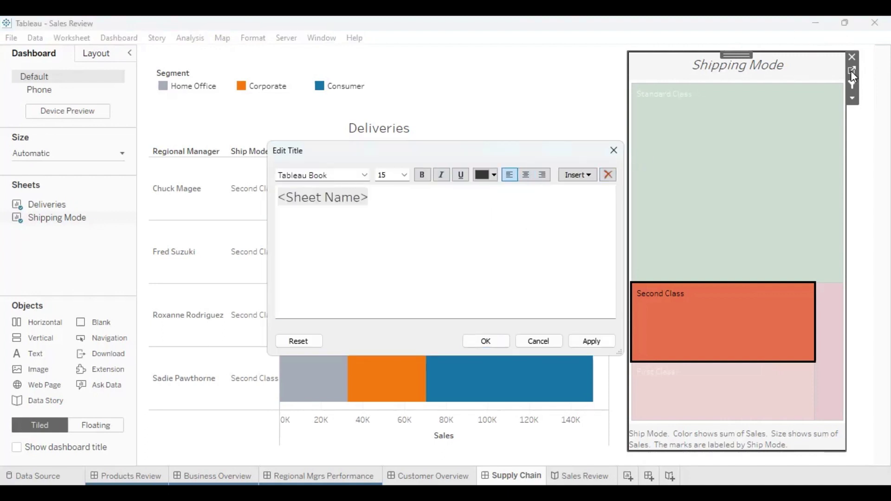
click(614, 150)
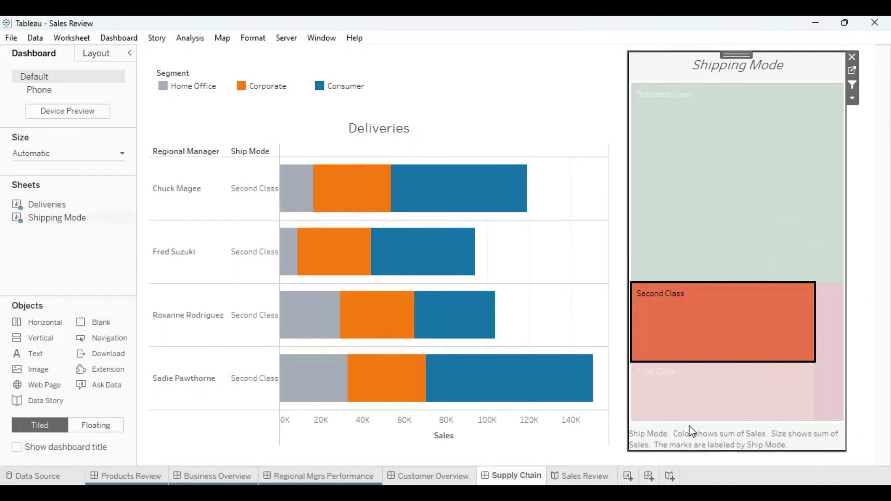
- Switch the deliveries filter to First Class and Standard Class, and clear it to compare sales across all ship modes
click(691, 404)
click(678, 231)
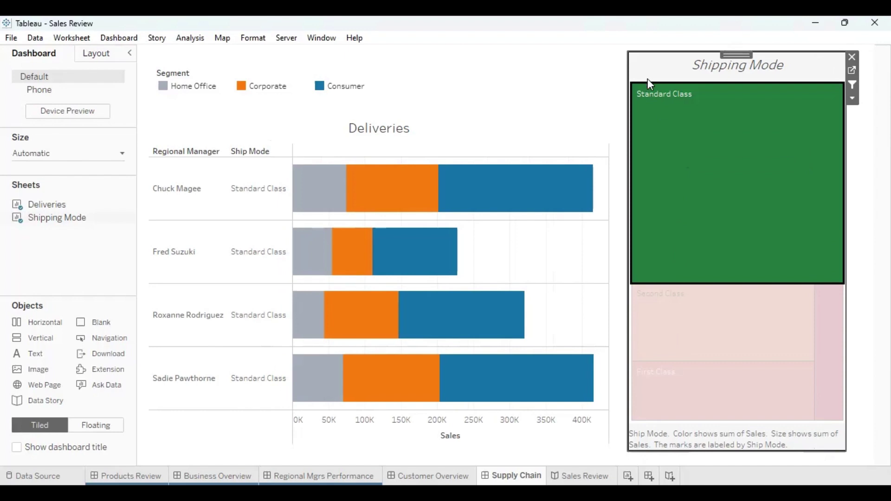
click(649, 80)
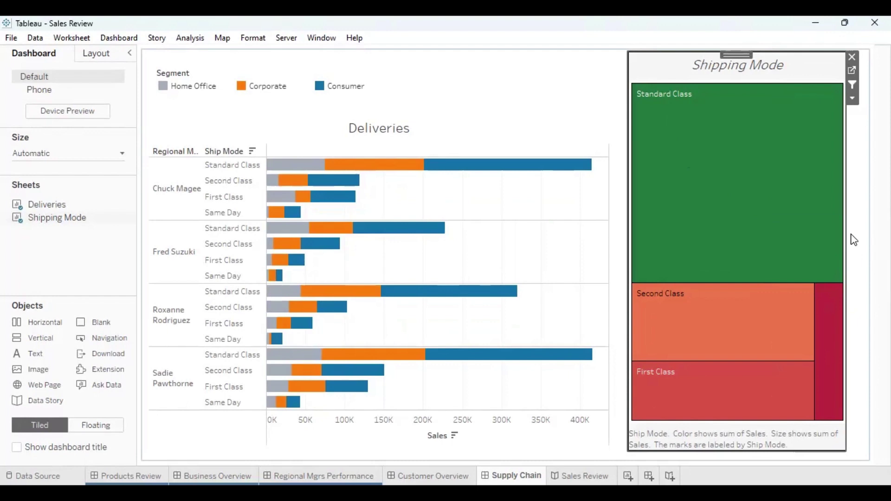
mouse_move(717, 302)
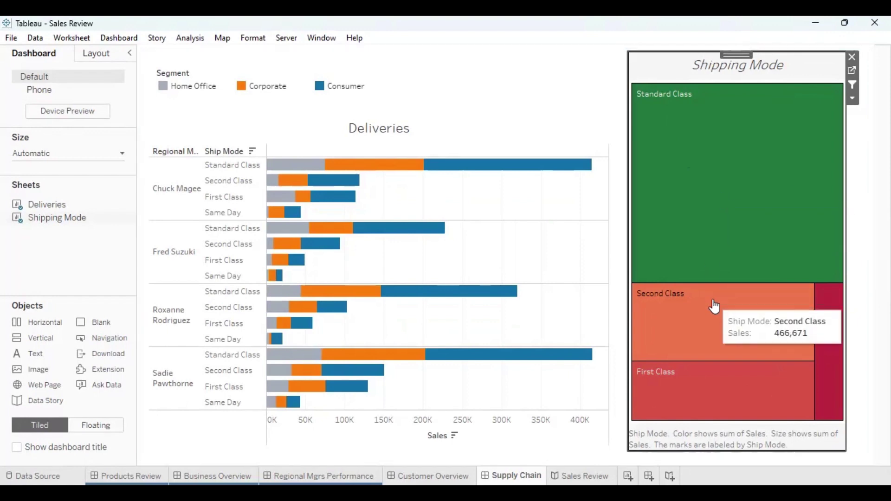
mouse_move(838, 363)
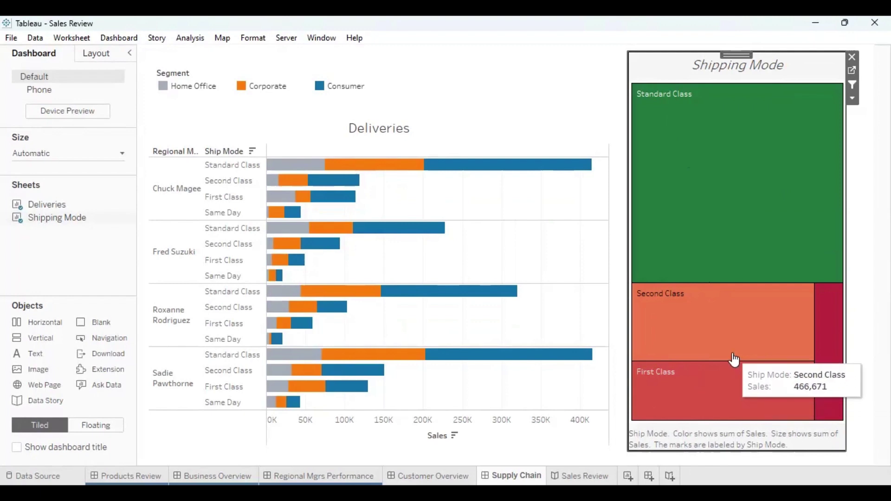
mouse_move(719, 415)
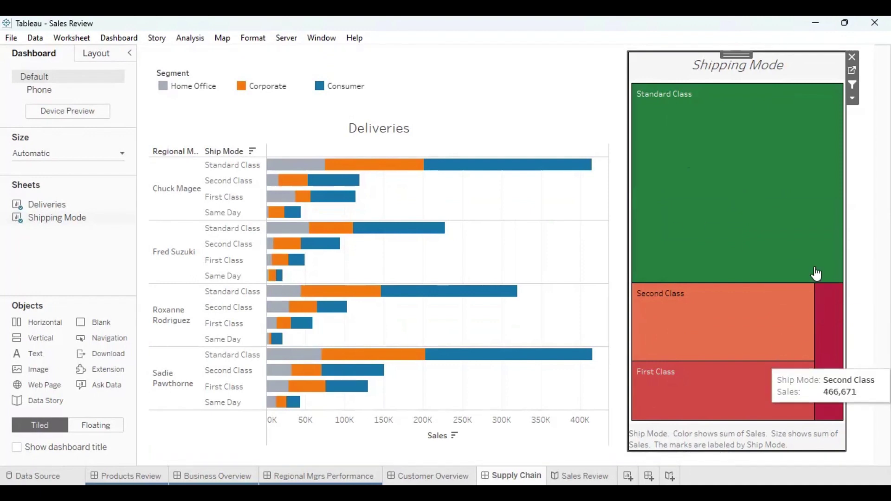
- Filter the Deliveries chart to First Class and then Same Day through the Shipping Mode treemap
mouse_move(705, 184)
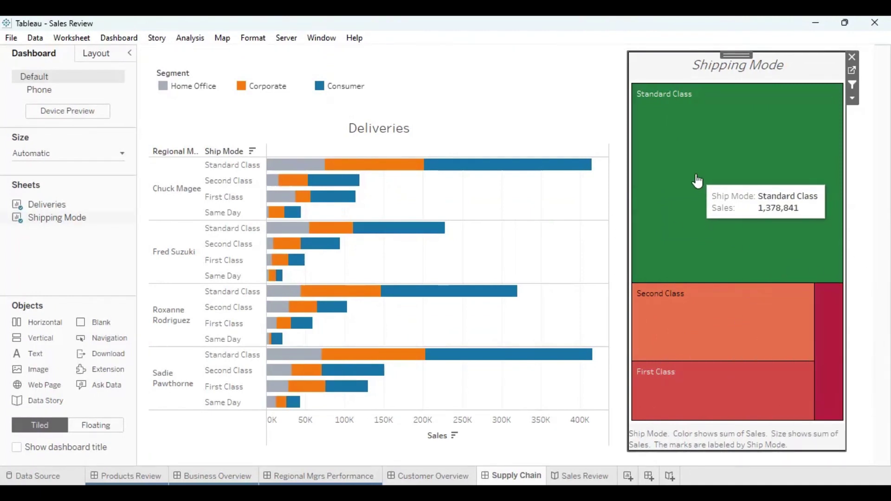
click(705, 390)
click(822, 366)
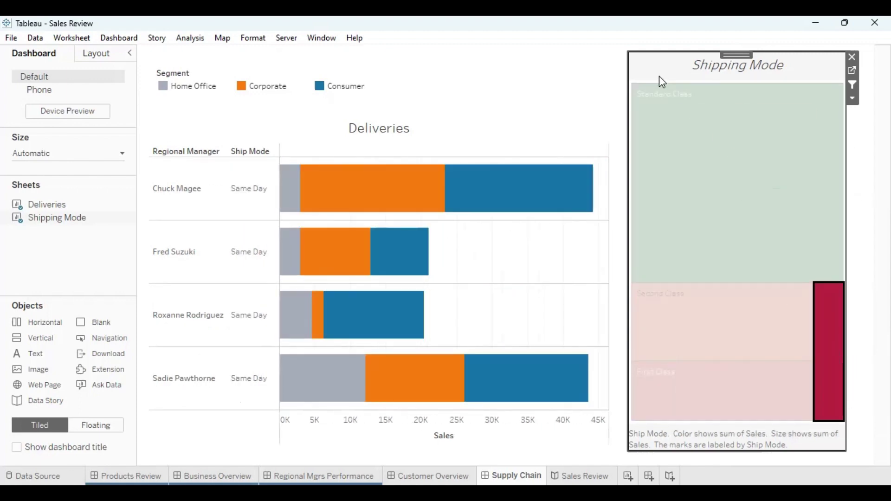
double_click(649, 80)
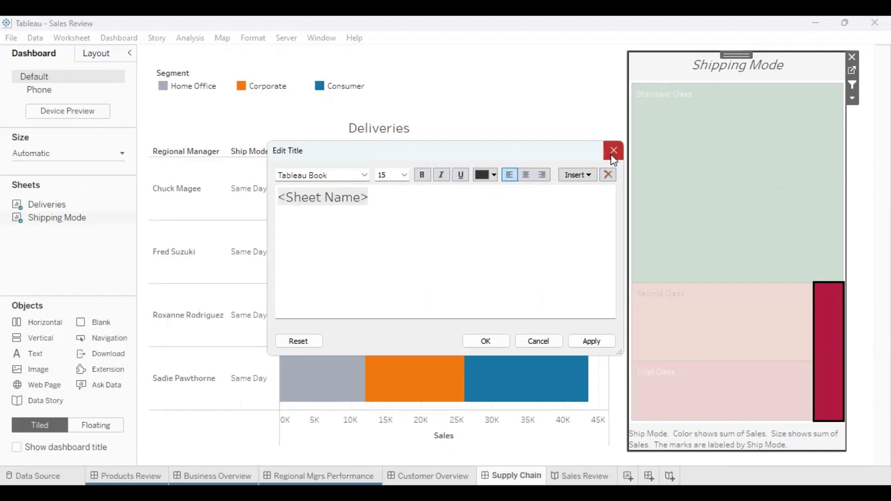
click(613, 160)
- Filter the Deliveries chart to Standard Class, and clear the selection to show all ship modes again
click(673, 111)
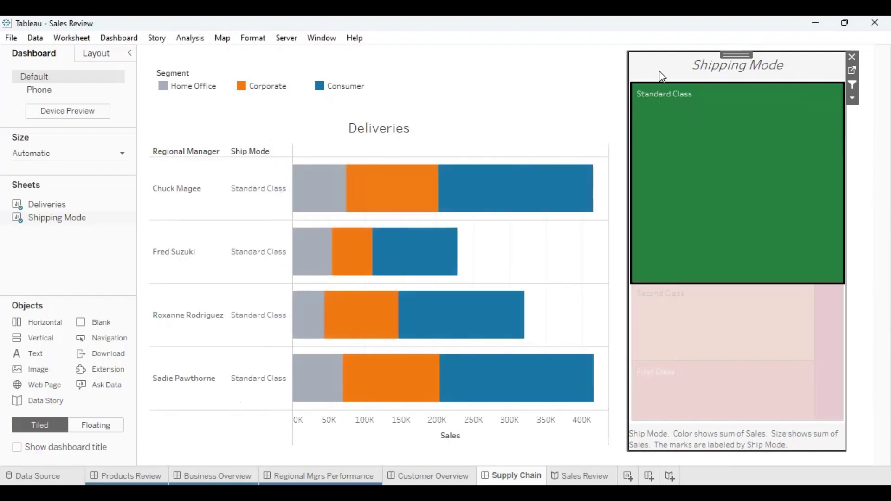
mouse_move(551, 210)
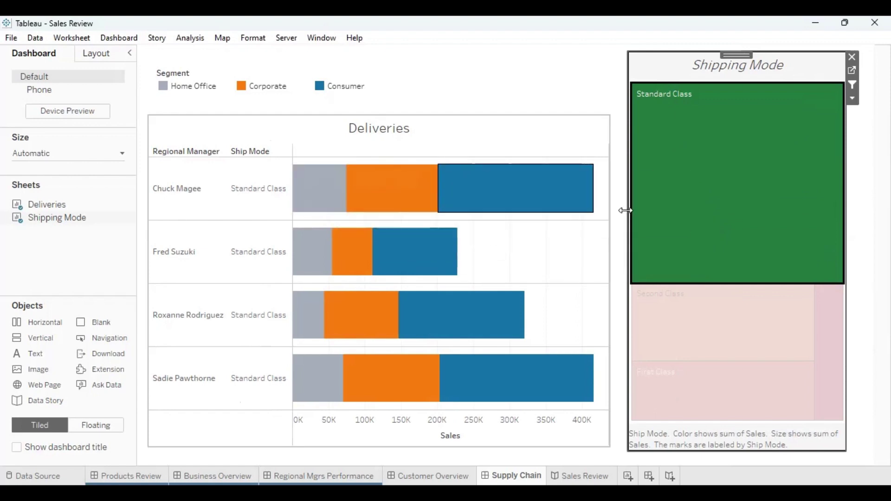
click(643, 225)
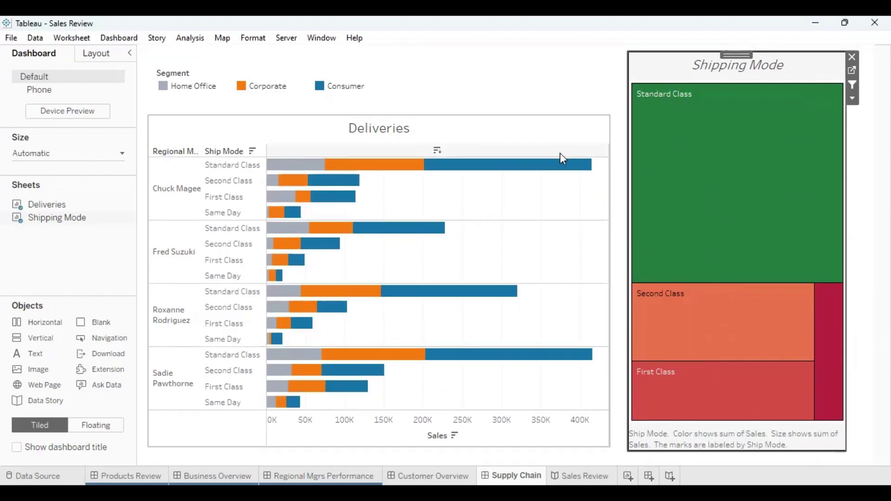
click(497, 448)
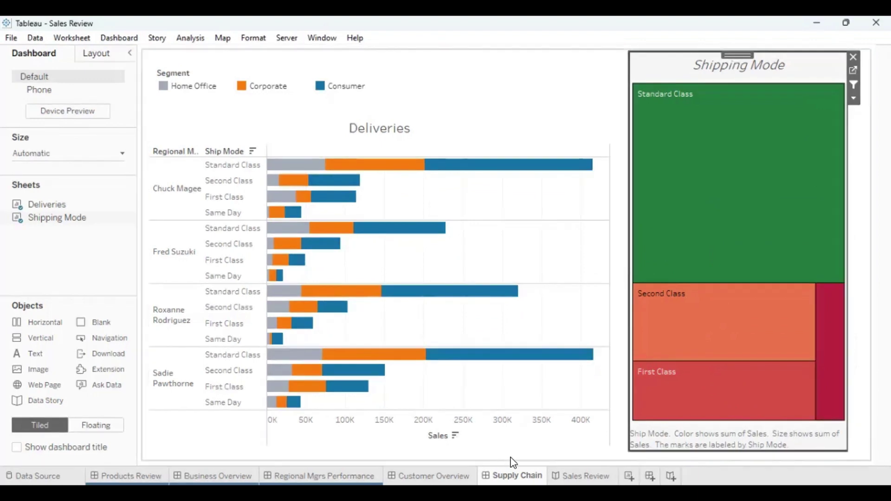
- Open the Sales Review story and browse its story points through Customers Review to Supply Chain
click(582, 475)
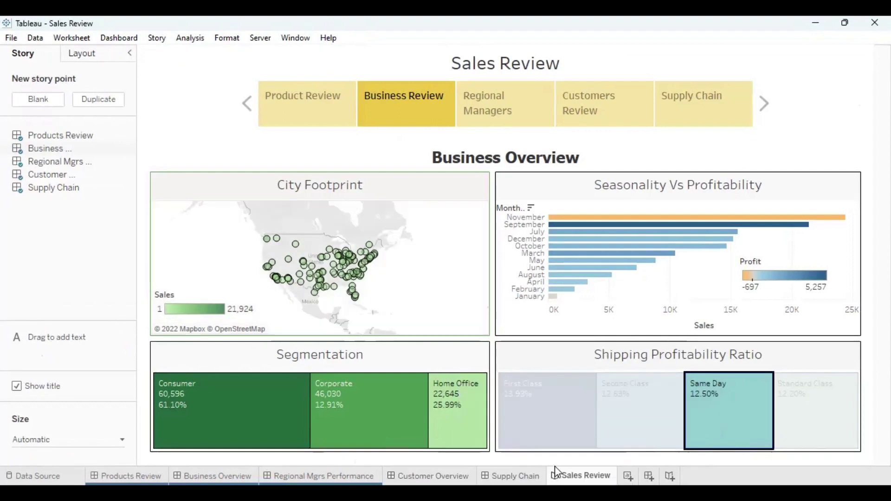
mouse_move(312, 107)
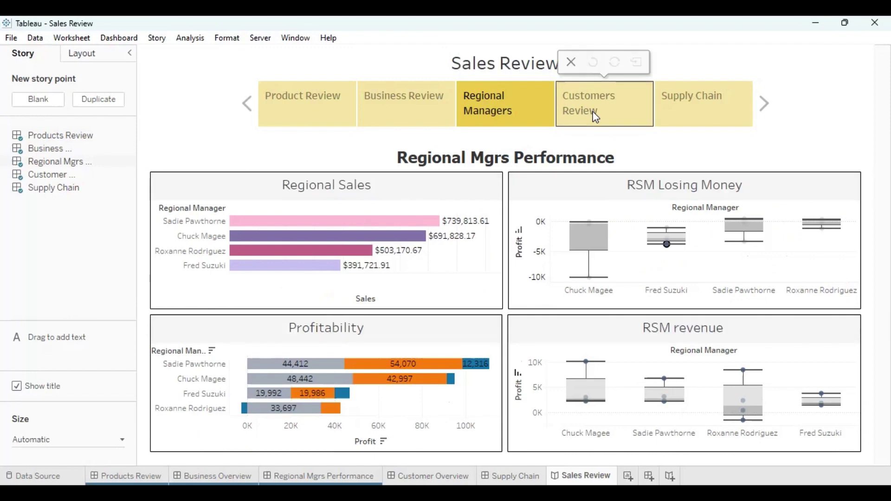
click(596, 118)
click(693, 120)
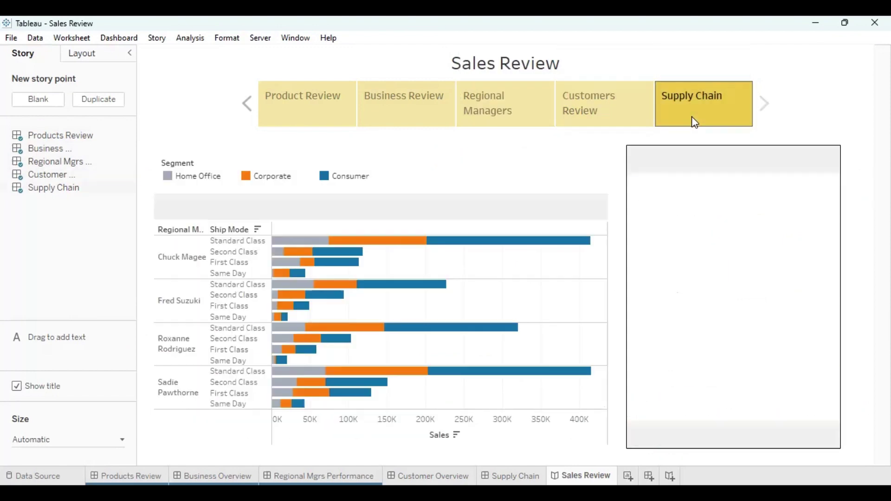
- Show the Sales Review story in Presentation Mode and go to its Product Review story point
click(296, 38)
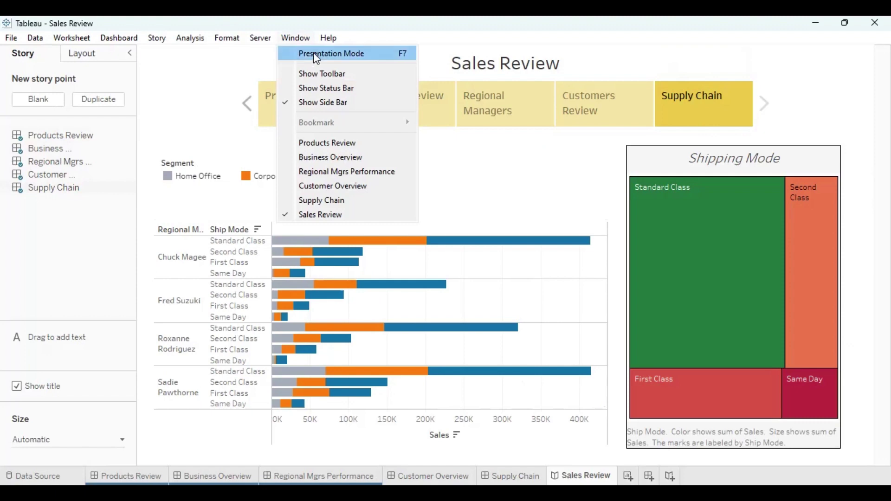
click(315, 55)
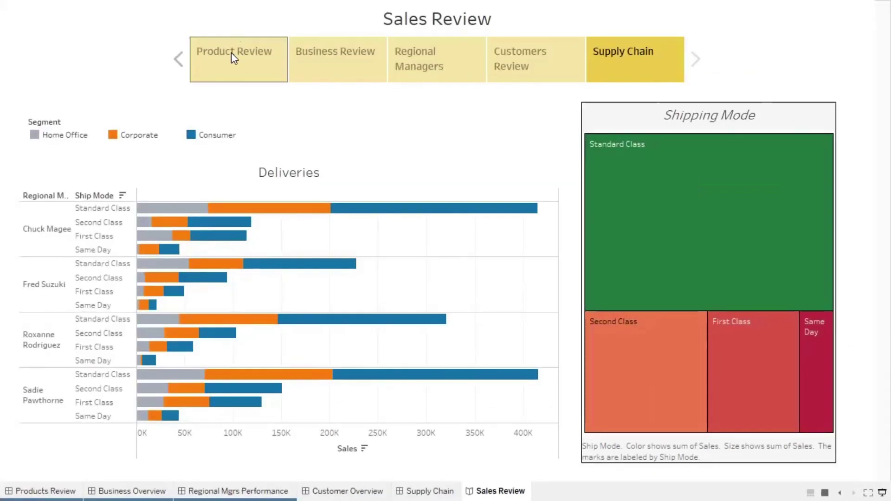
click(233, 66)
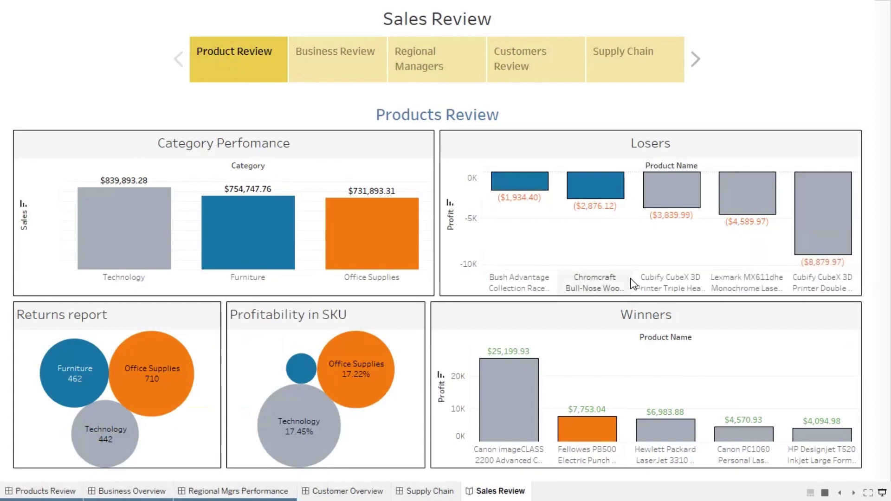
- Filter the Product Review charts by Technology, Furniture and Office Supplies in turn through the category sales bars
mouse_move(334, 420)
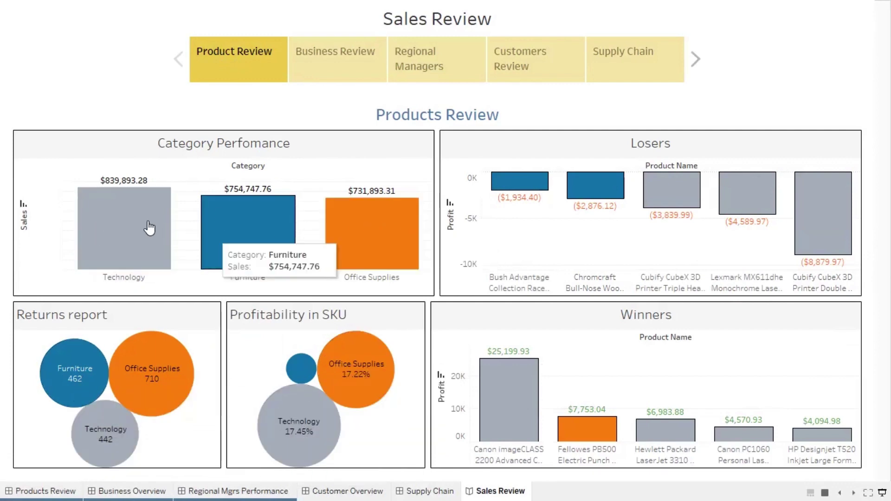
click(125, 221)
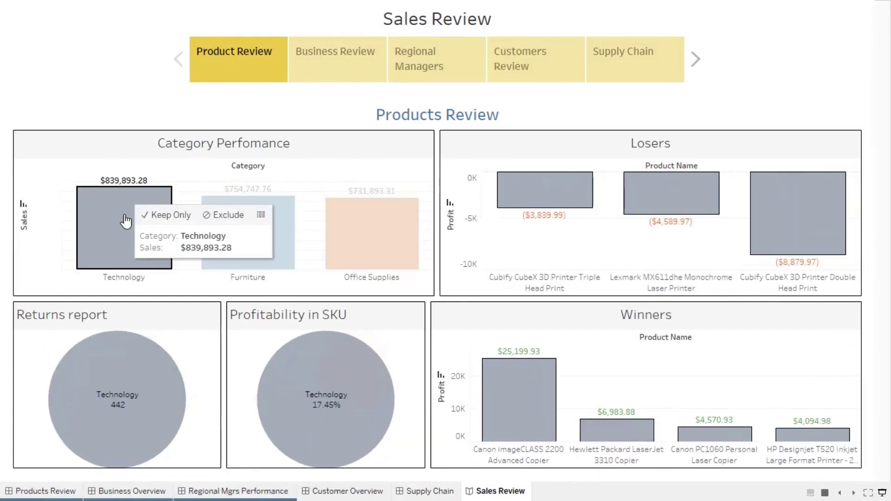
click(285, 251)
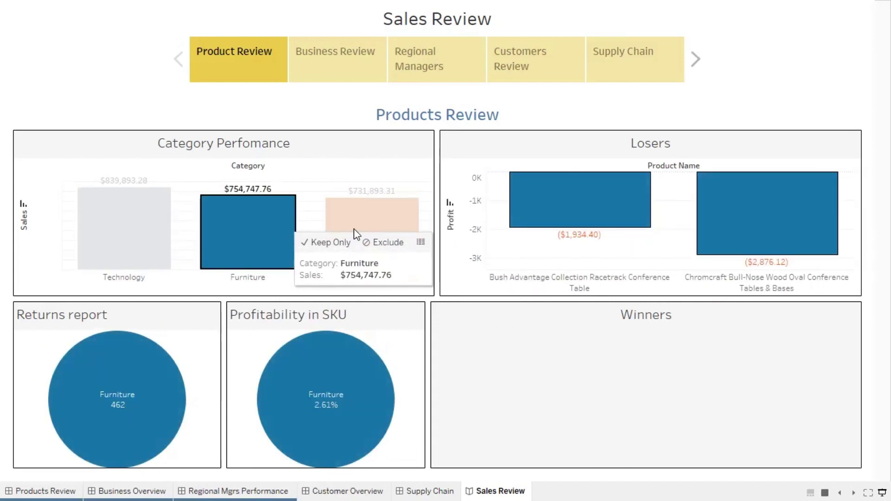
click(372, 243)
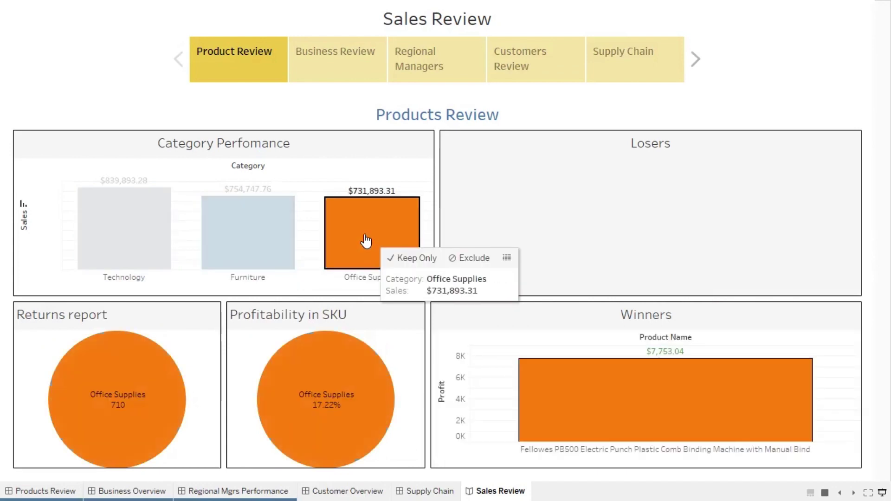
- In the Business Review story point, filter by Second Class, First Class and the Consumer segment, and clear the ship mode selection
click(344, 67)
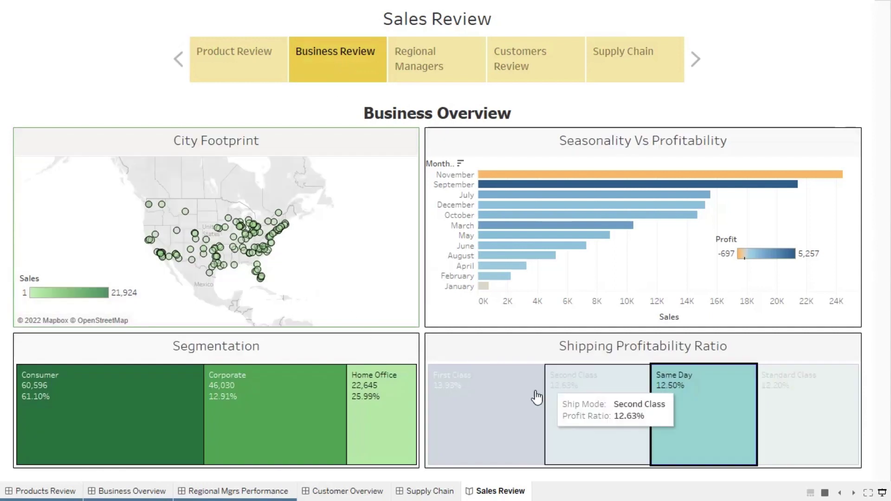
click(574, 413)
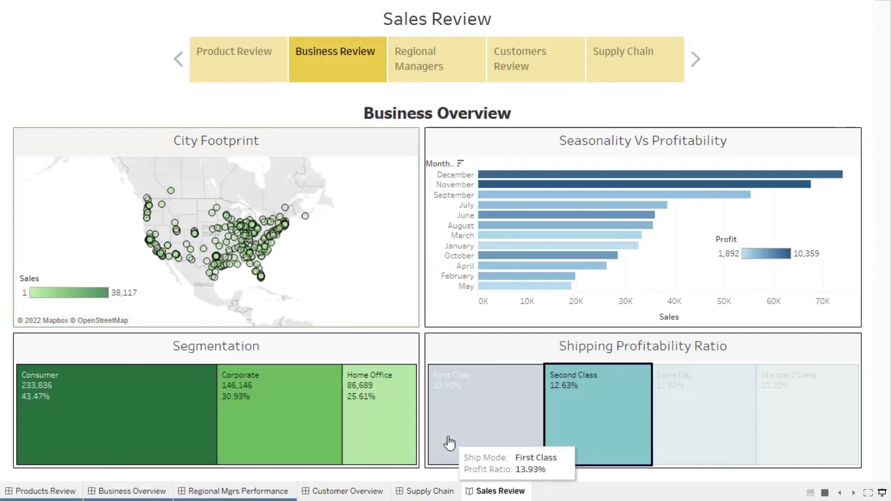
click(466, 441)
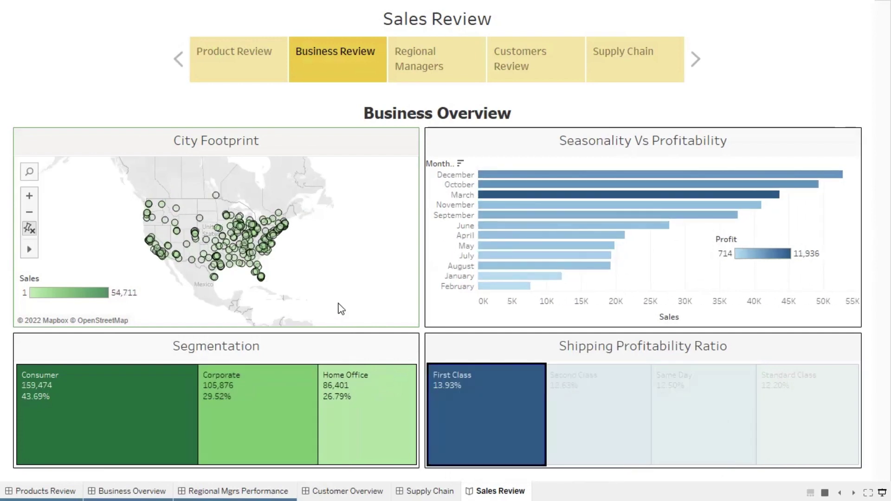
click(119, 439)
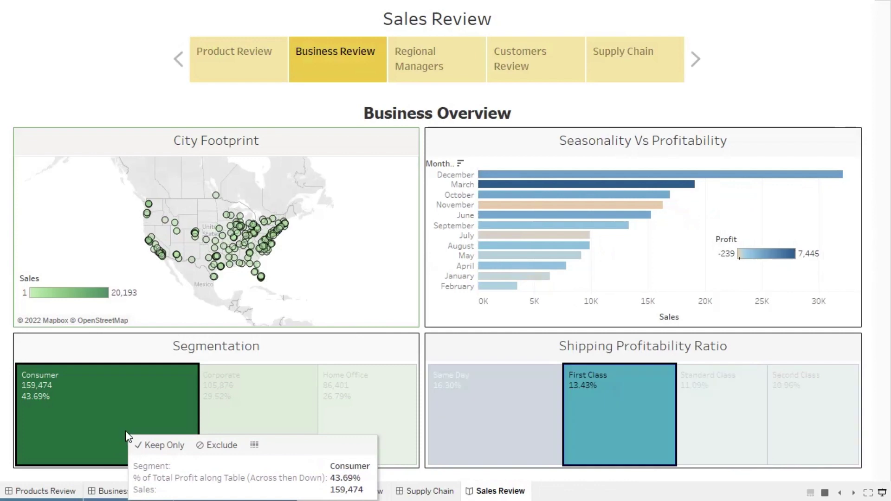
click(442, 361)
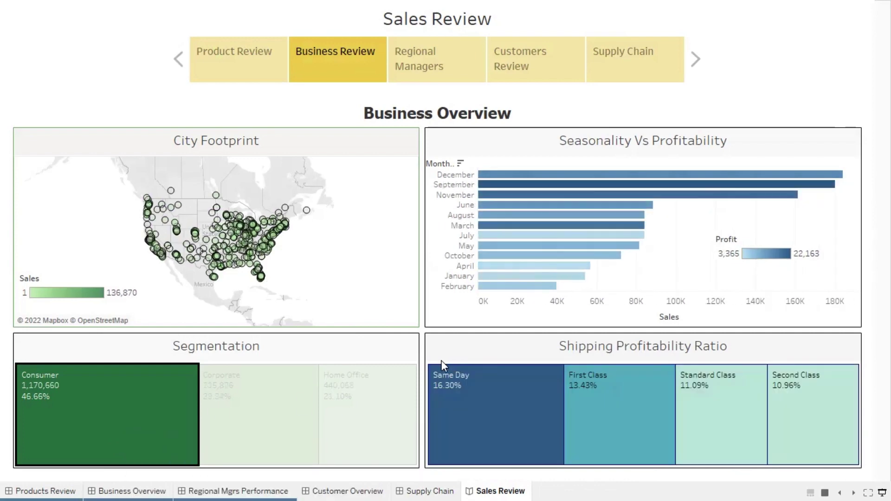